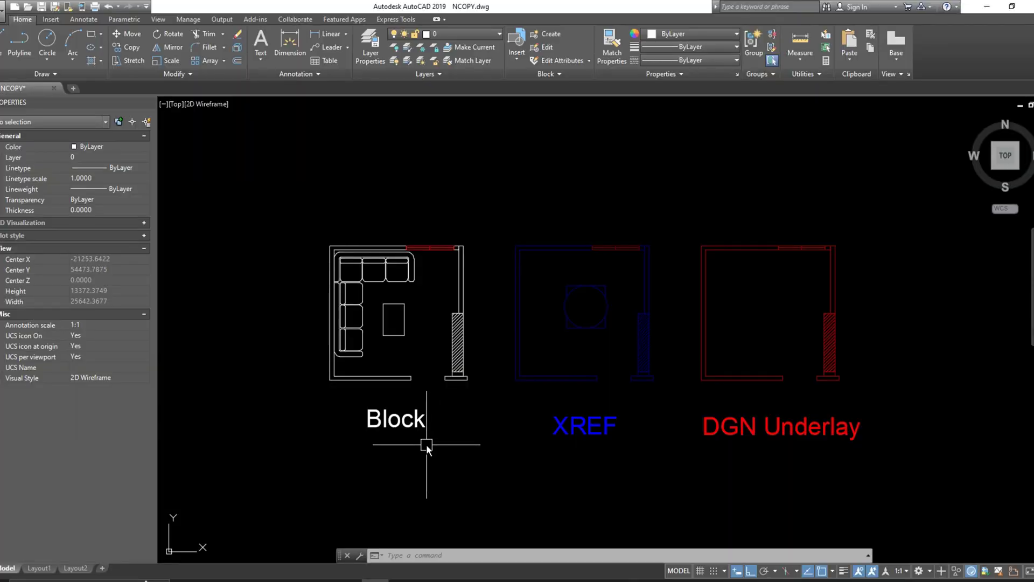
Edit the Block plan in place and copy its hatched wall piece to the left
left_click(415, 423)
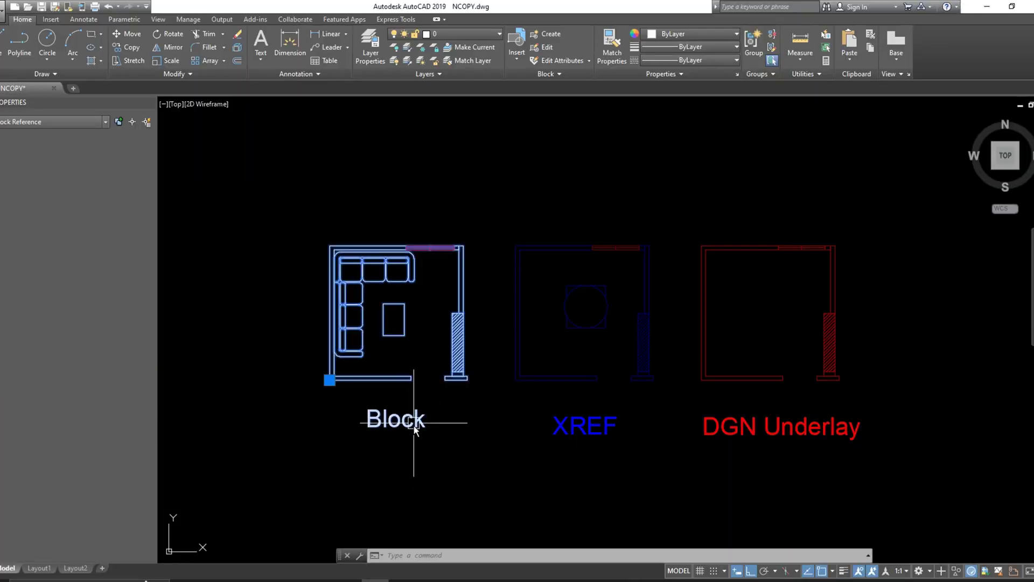
right_click(407, 396)
left_click(467, 134)
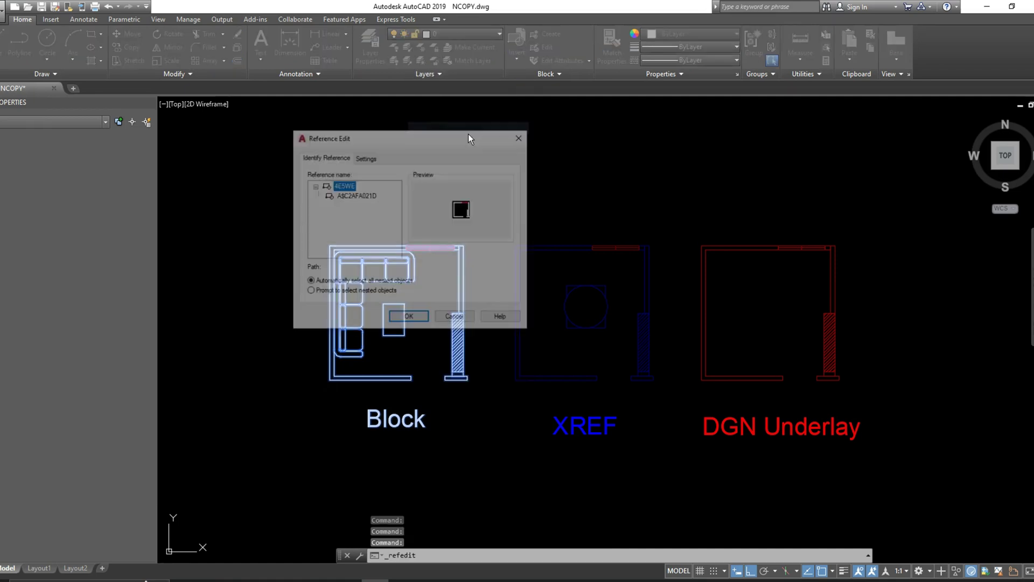
key("Return")
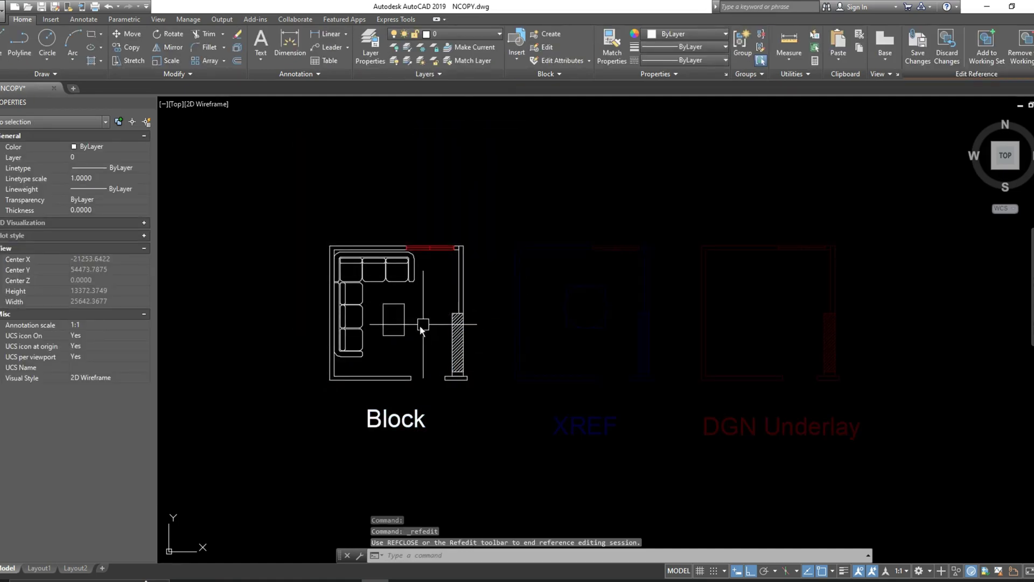
left_click(443, 293)
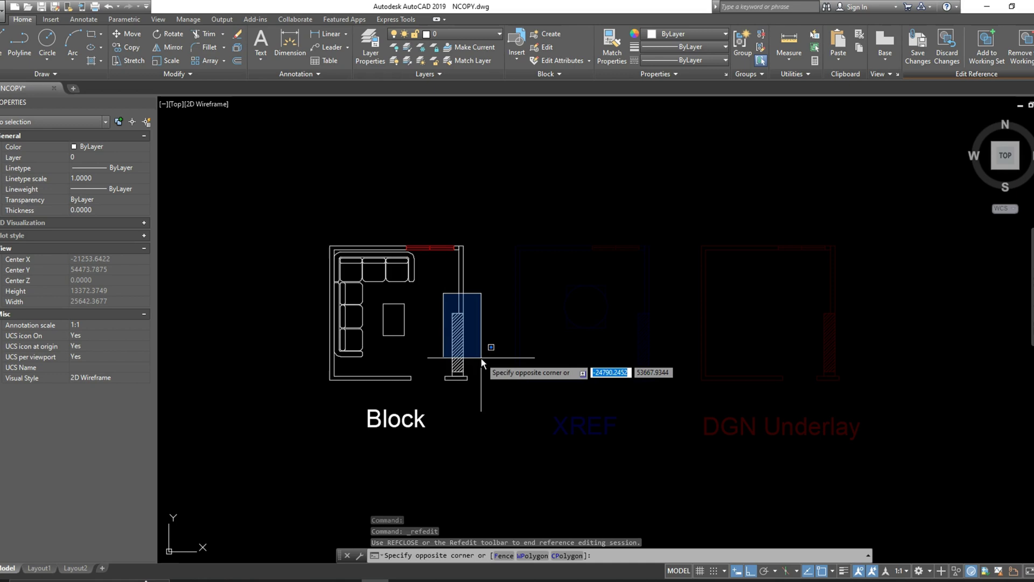
left_click(489, 378)
type("co")
key("Return")
left_click(474, 384)
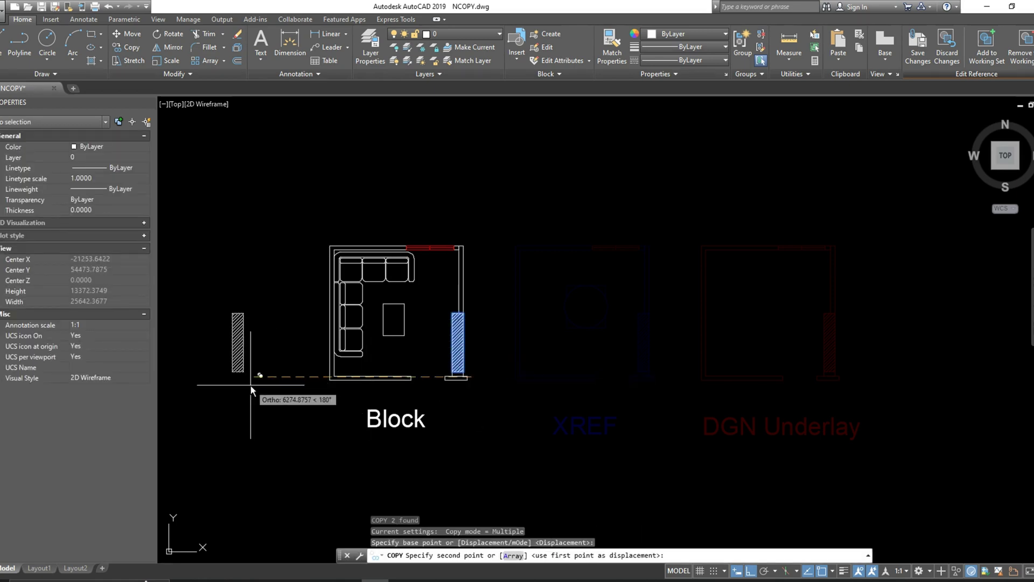
left_click(253, 389)
key("Escape")
Remove the wall copy from the block, save the block edits, then erase that copy
left_click(237, 339)
left_click(1020, 43)
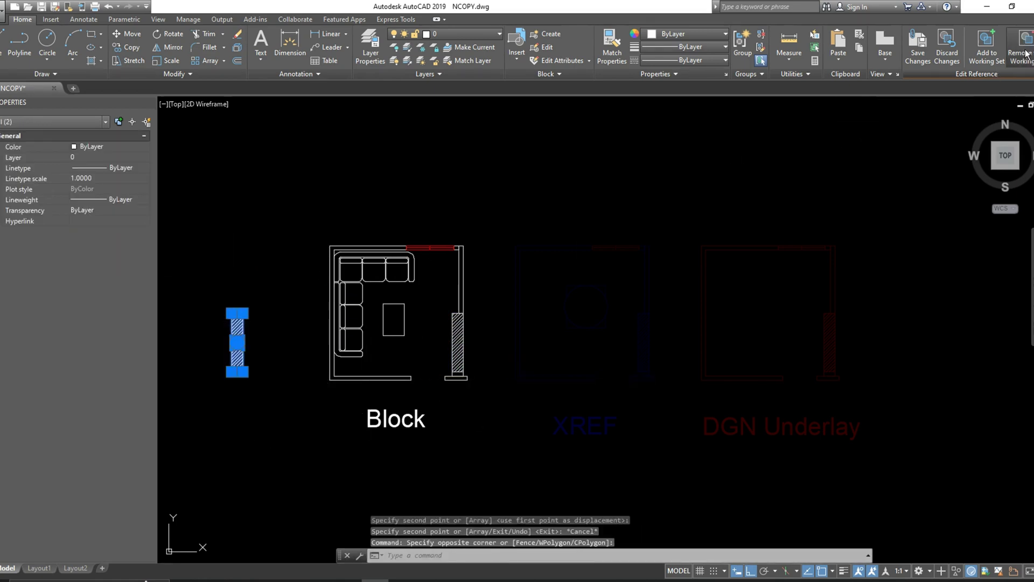
left_click(917, 48)
left_click(539, 323)
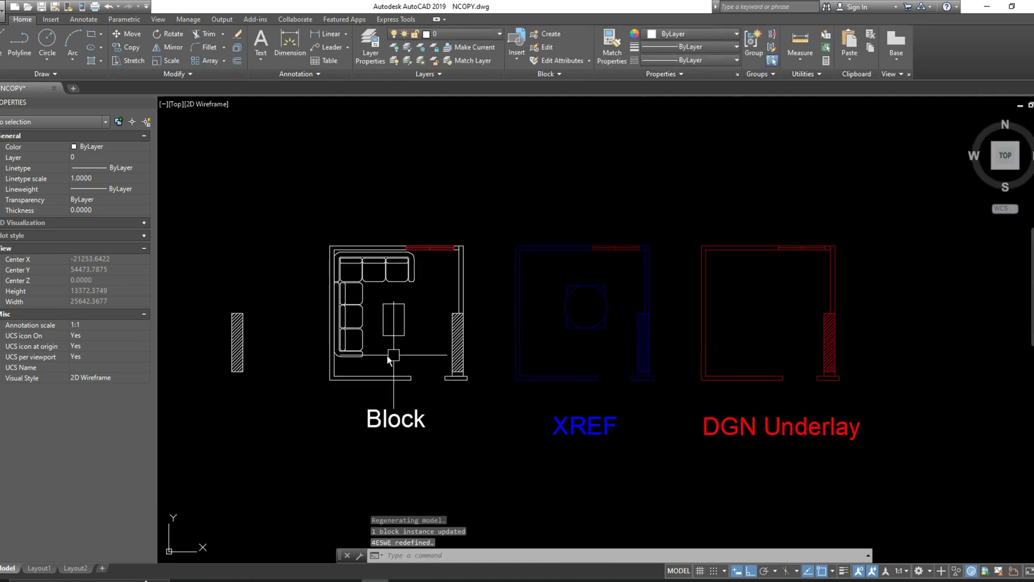
left_click(305, 277)
left_click(203, 420)
type("e")
key("Return")
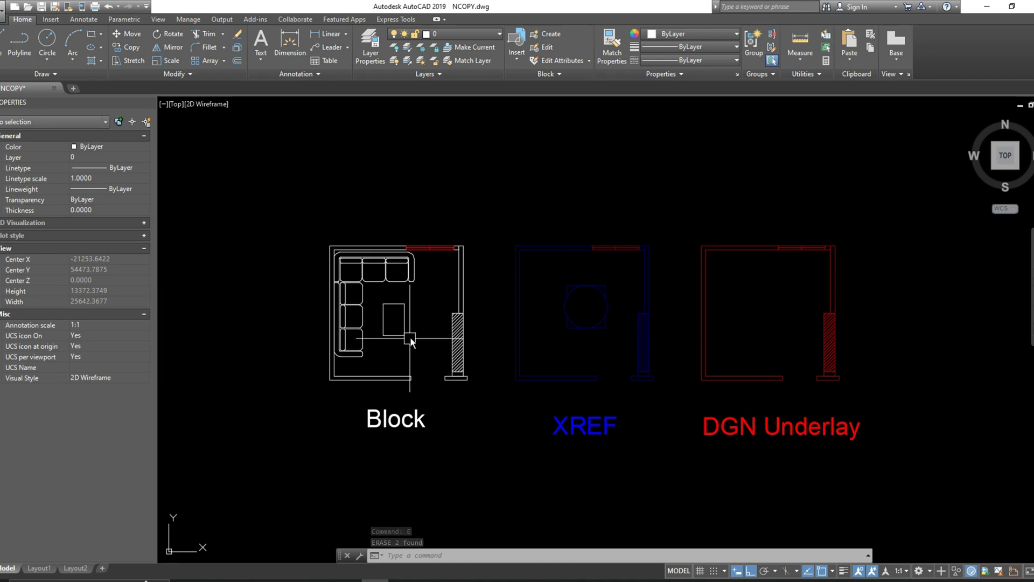
Use NCOPY to copy the block's hatched wall left of the plan, then select the copy
type("ncop")
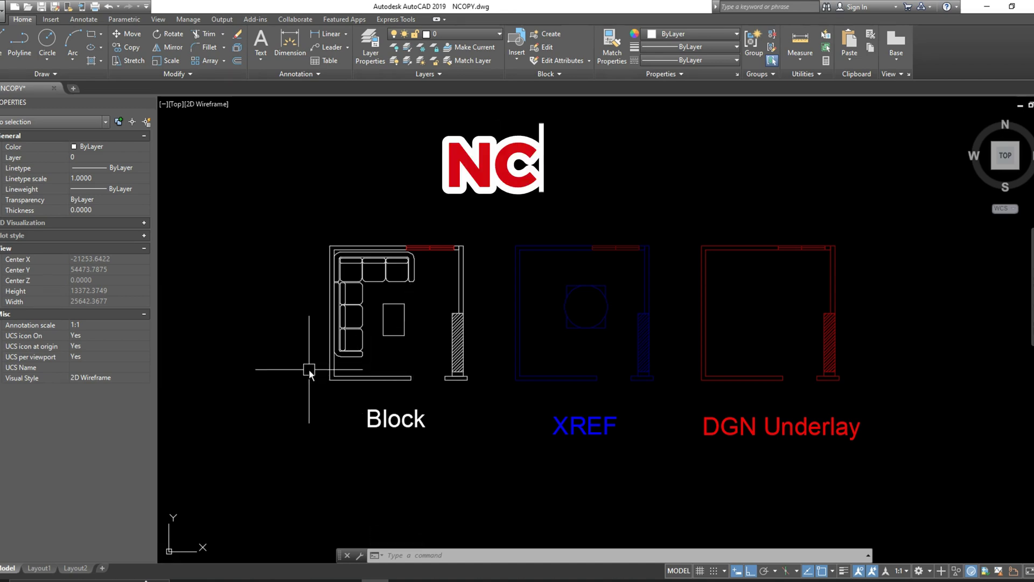
type("y")
key("Return")
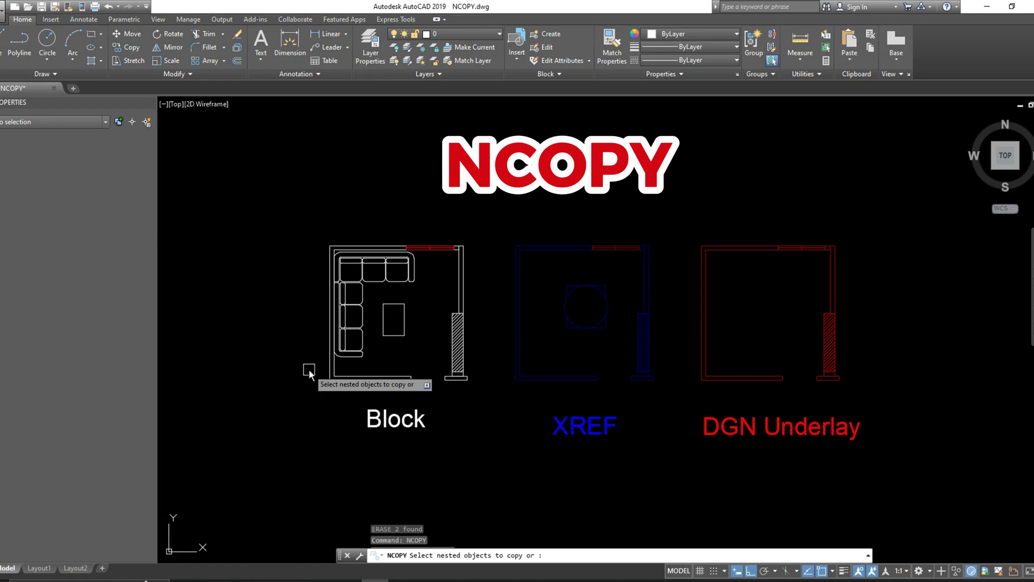
scroll(408, 367, "up", 6)
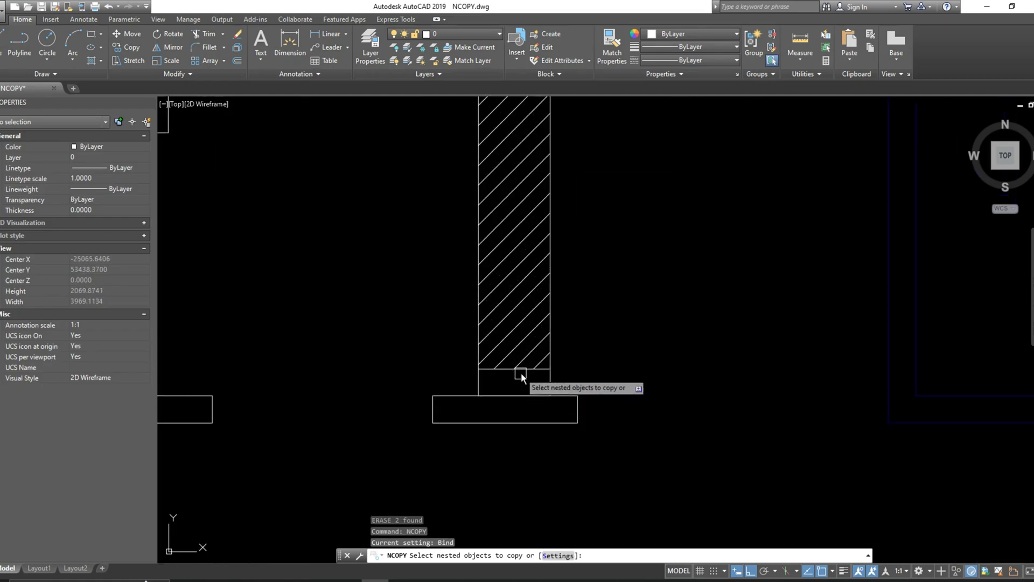
left_click(522, 370)
scroll(522, 371, "down", 1)
key("Return")
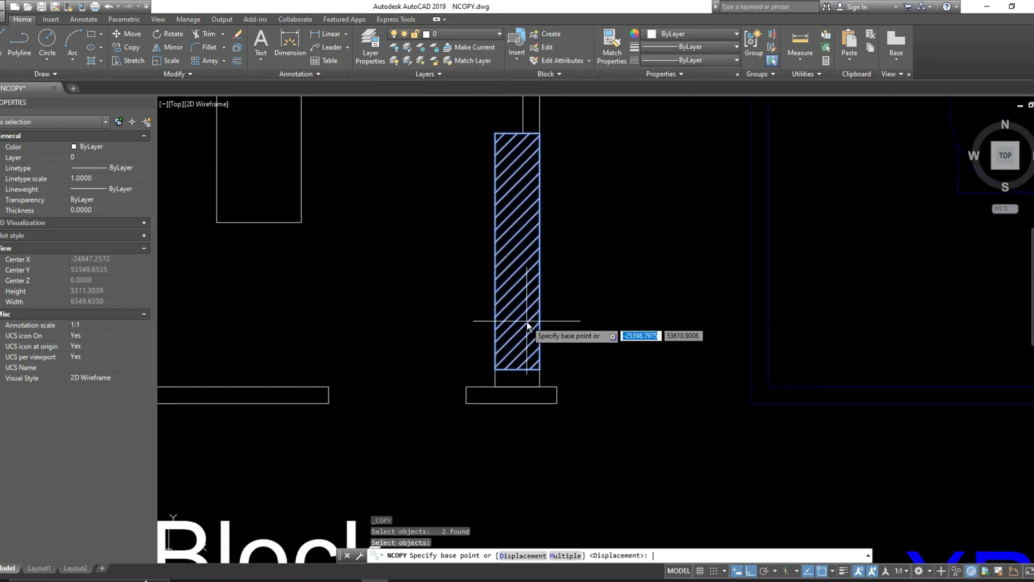
scroll(529, 321, "down", 3)
left_click(525, 293)
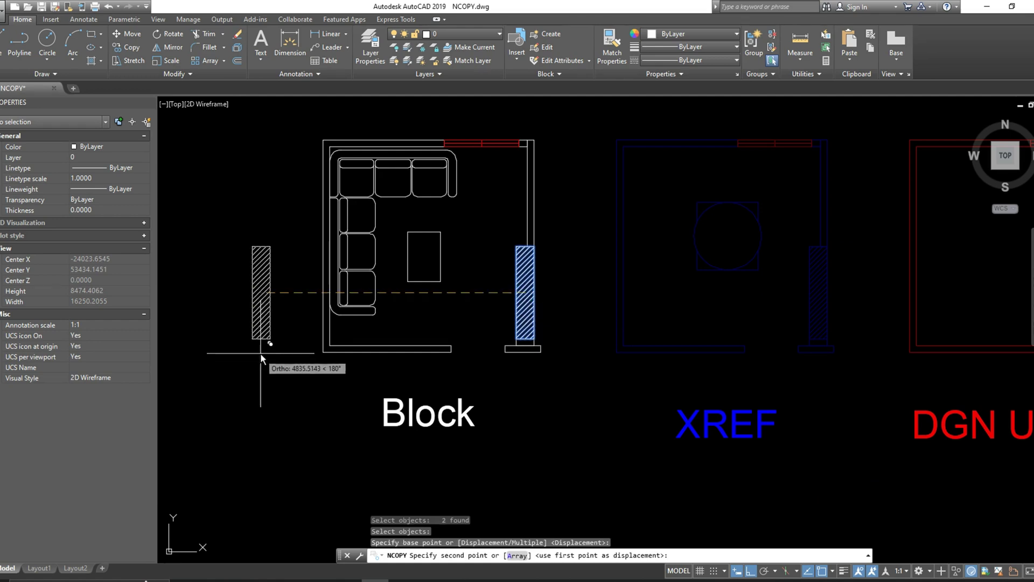
middle_click_drag(231, 352, 378, 359)
left_click(358, 366)
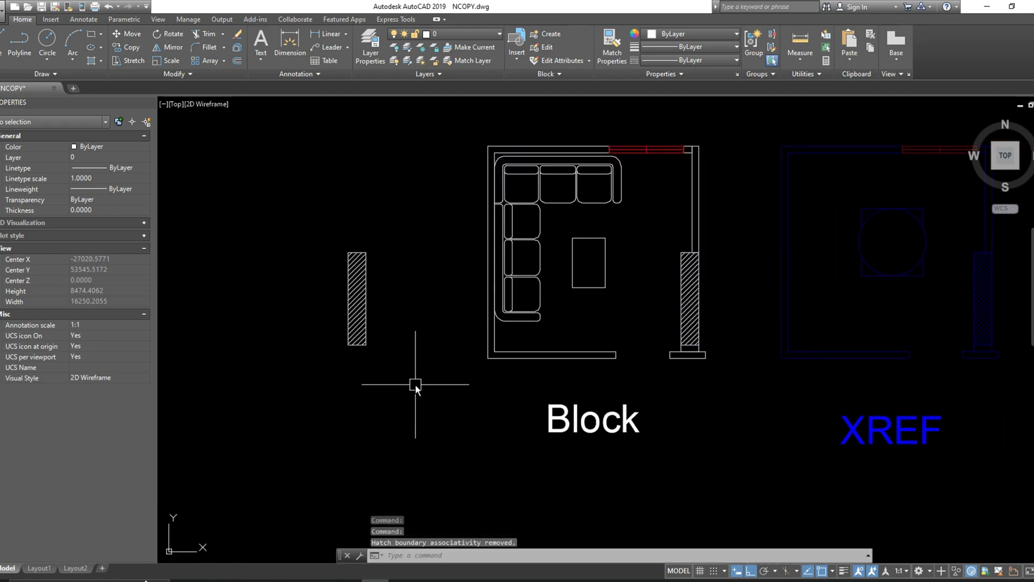
left_click(416, 386)
left_click(322, 230)
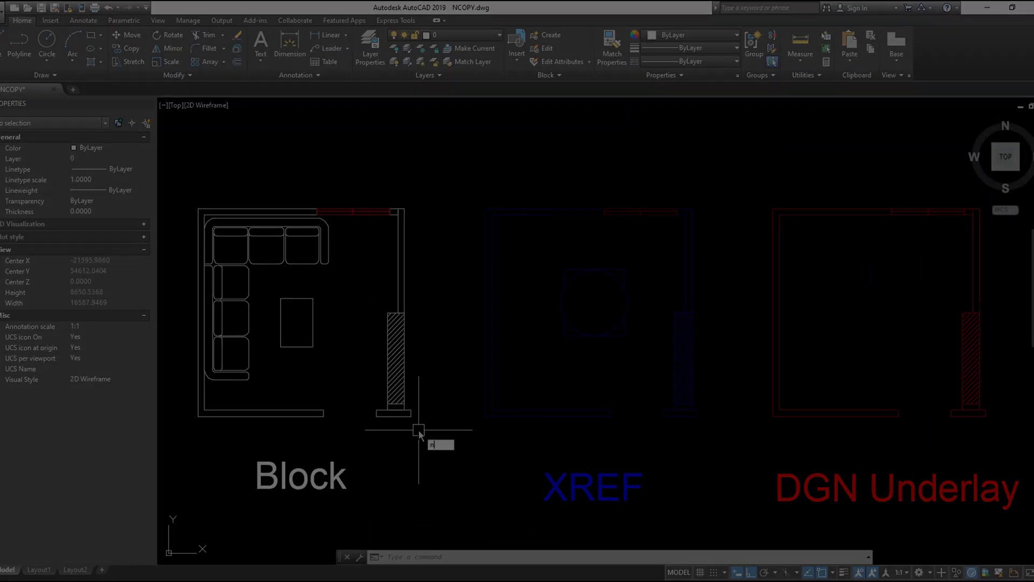
NCOPY the block's table rectangle using Array with 5 copies and Fit spacing
type("nc")
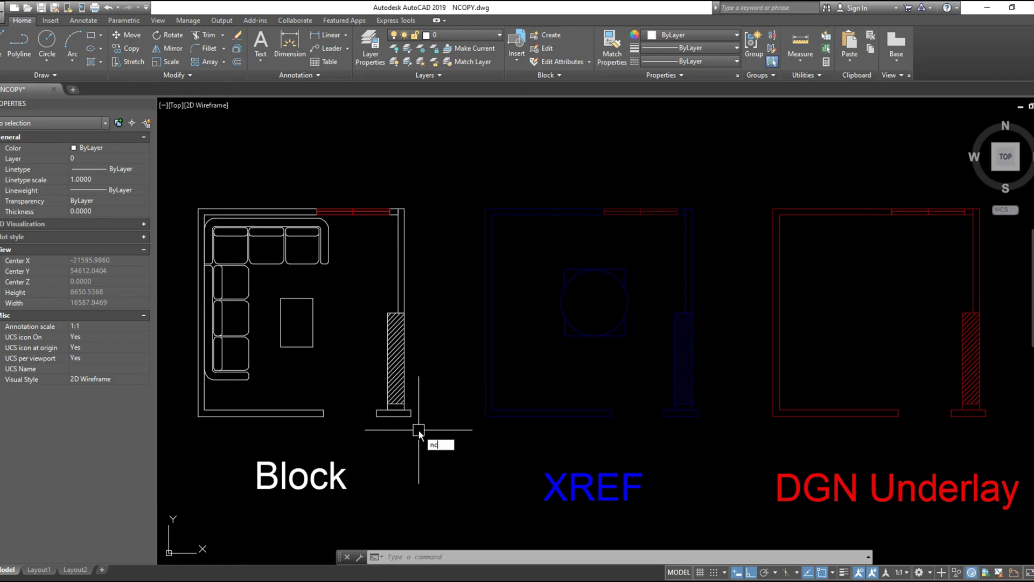
type("opy")
key("Return")
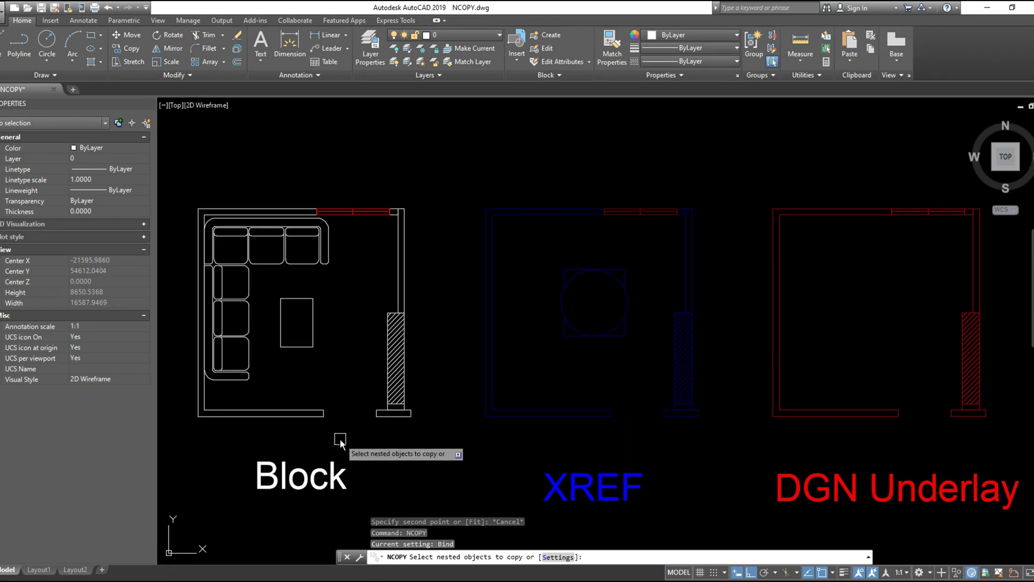
left_click(303, 346)
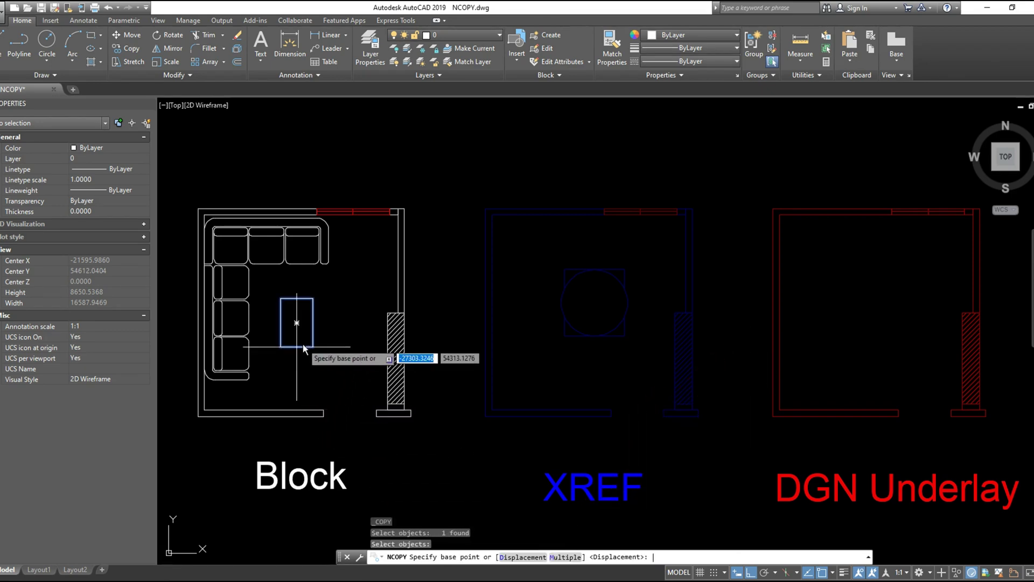
key("Return")
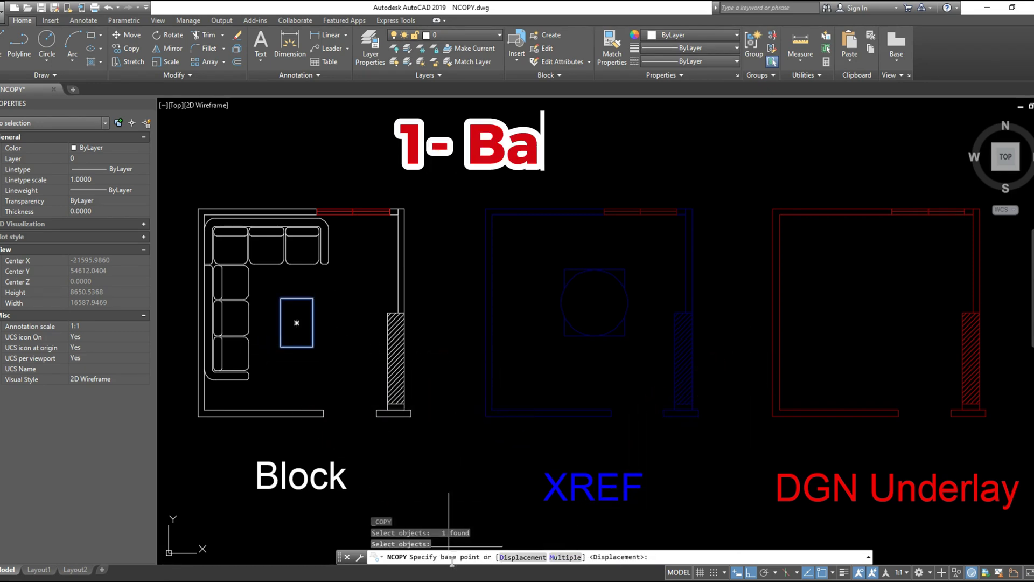
left_click(281, 348)
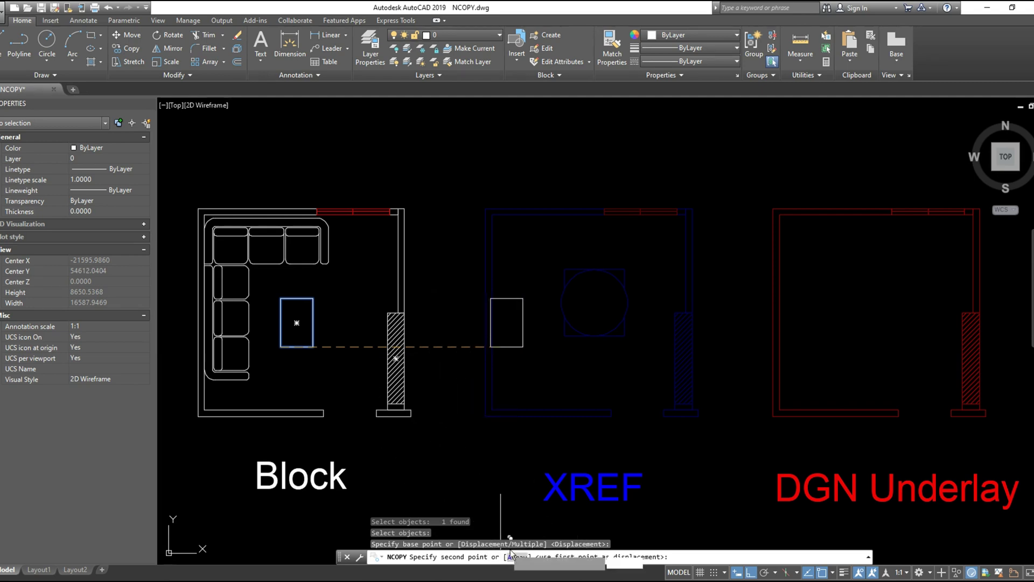
left_click(518, 558)
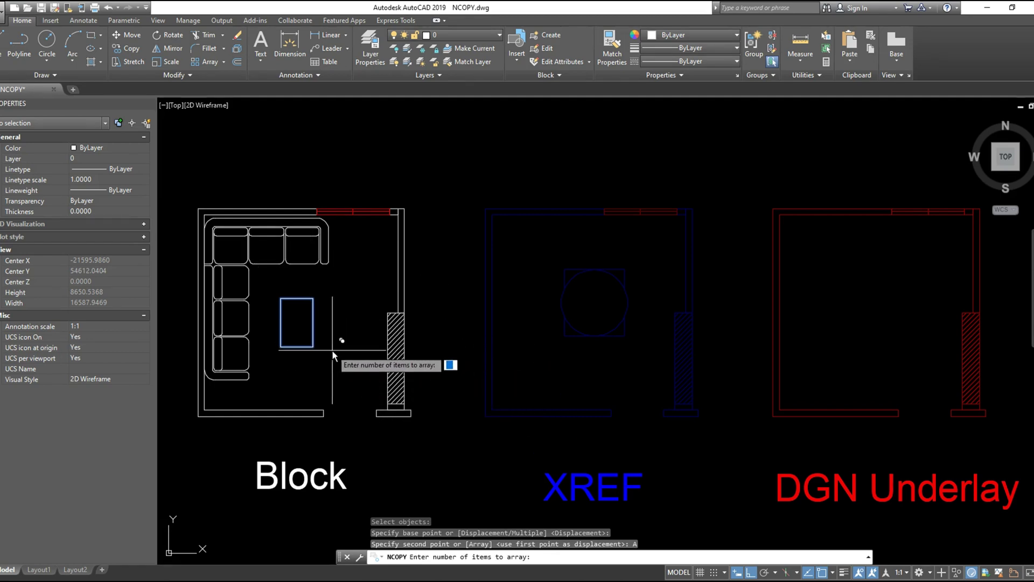
type("5")
key("Return")
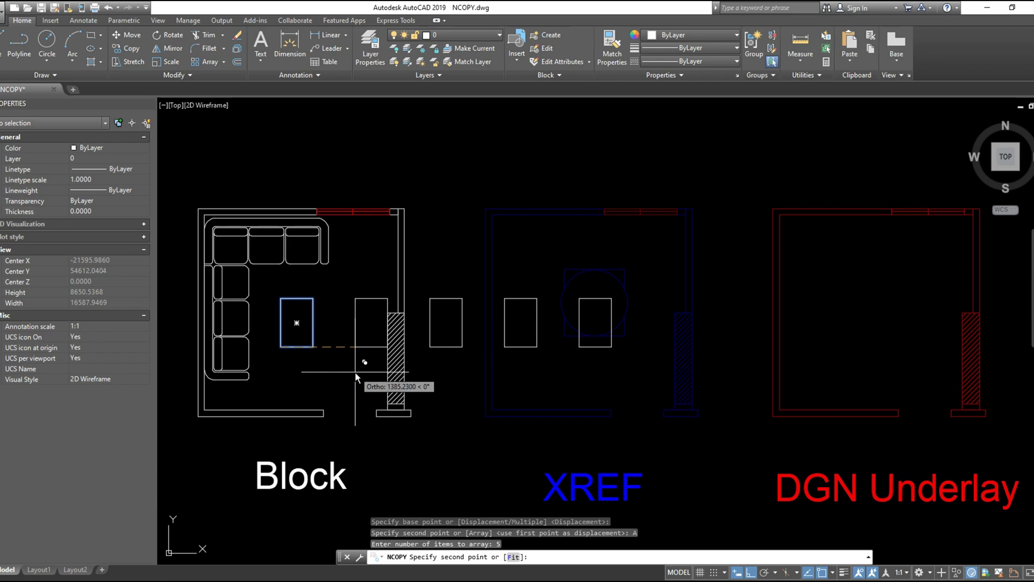
type("f")
key("Return")
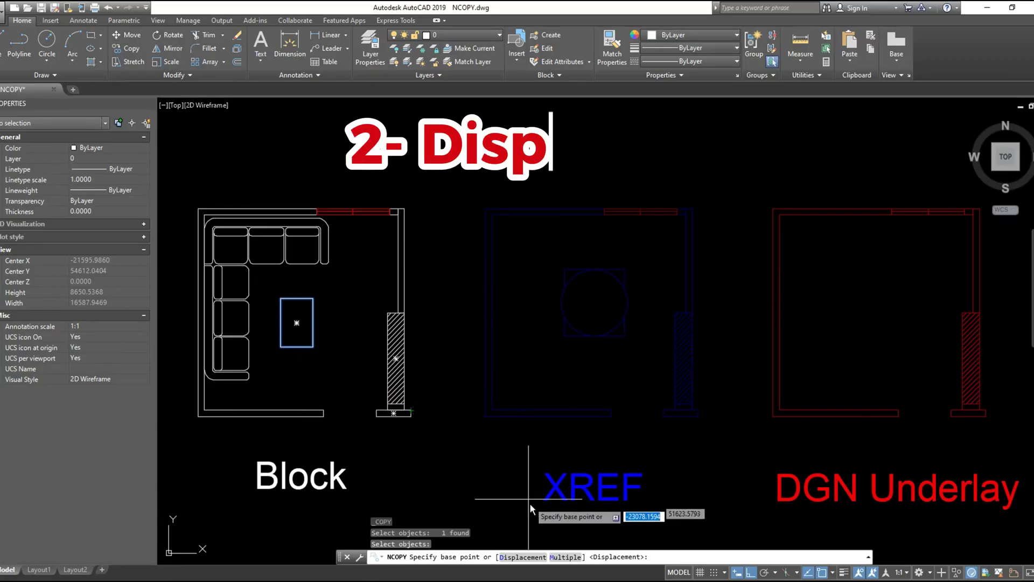
Place the table copy at a 2000,2000,0 displacement from the original
left_click(519, 559)
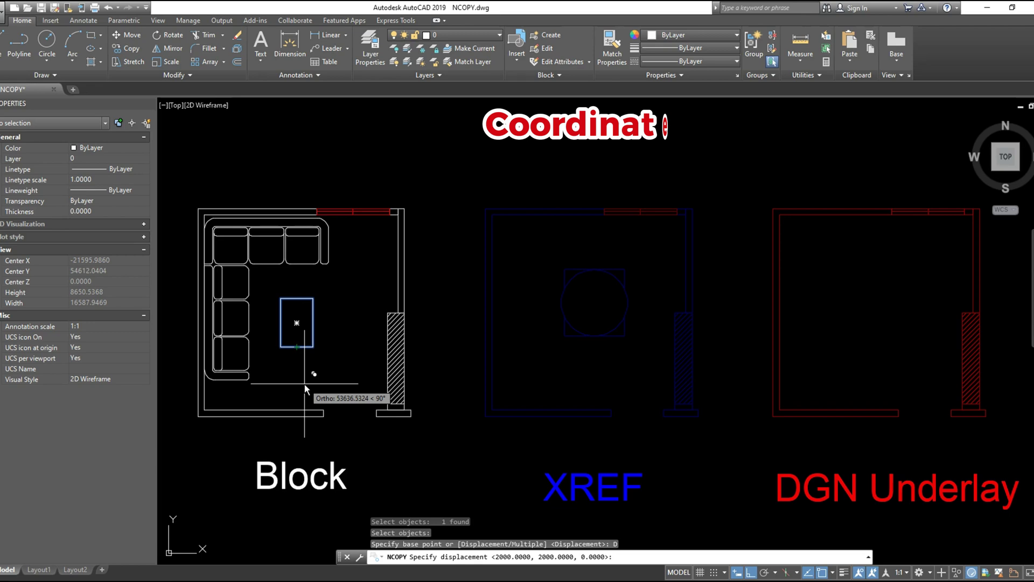
scroll(277, 359, "up", 5)
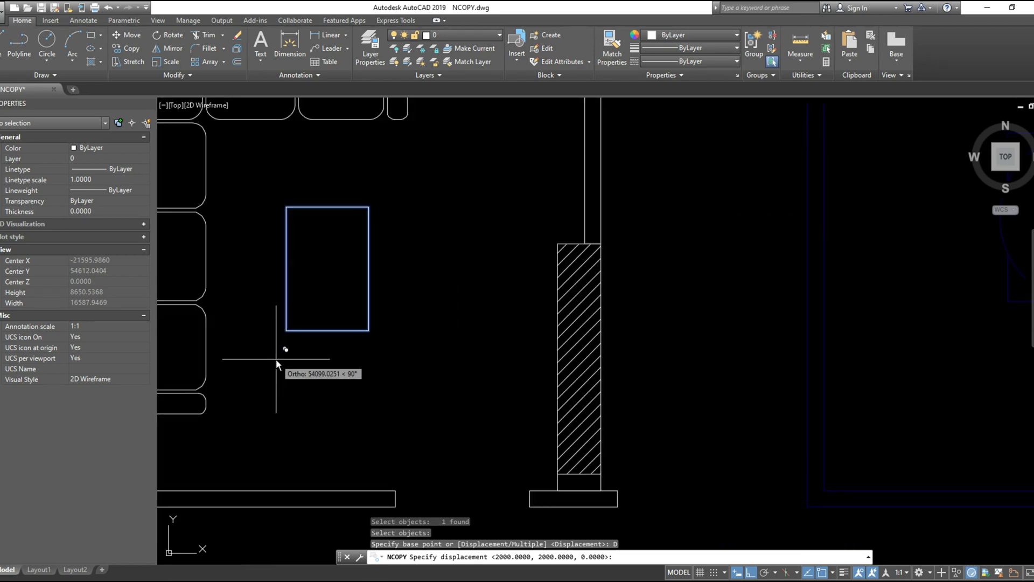
scroll(380, 369, "down", 2)
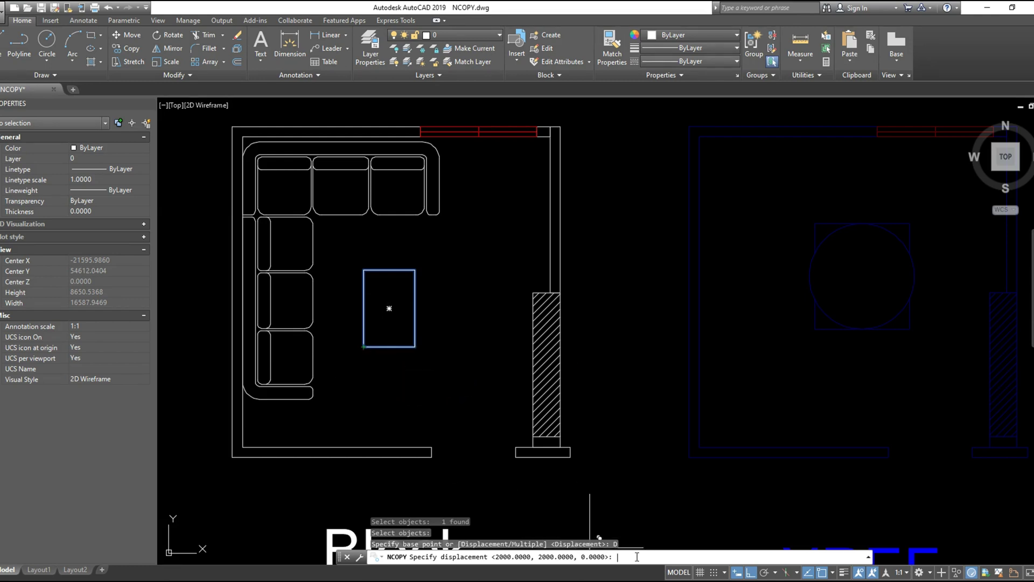
type("000")
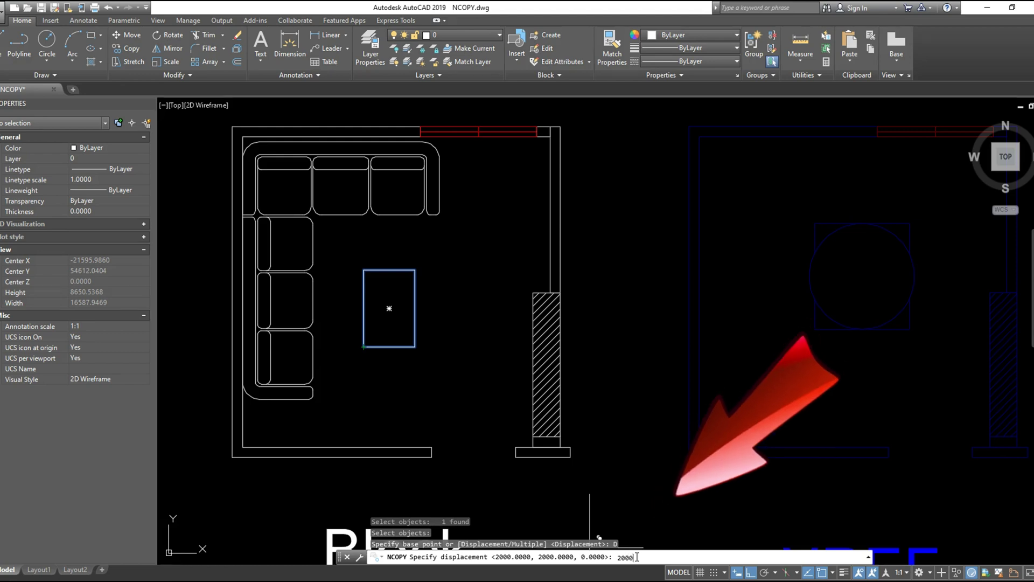
type(",2000")
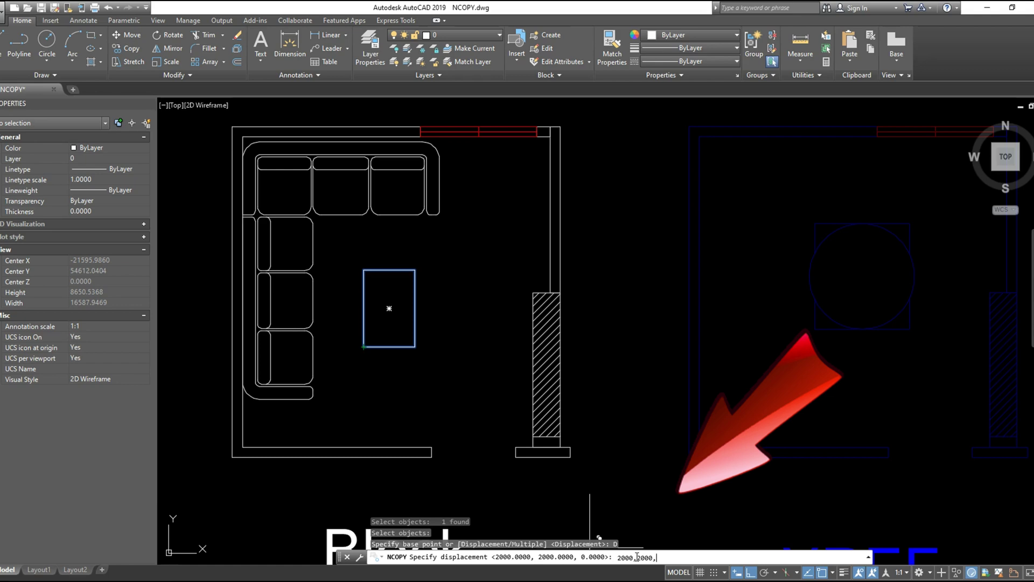
type(",0")
key("Return")
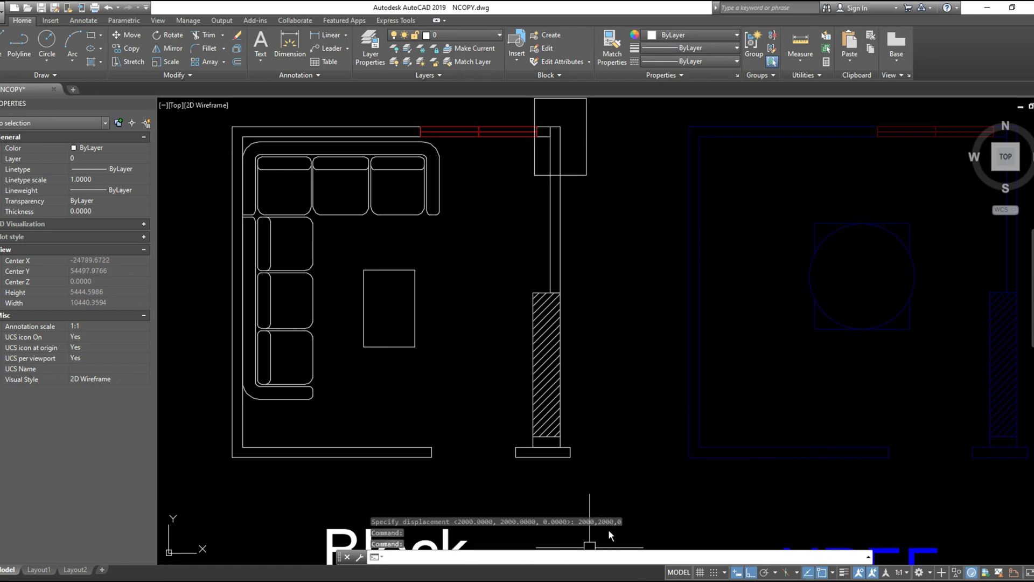
type("dli")
key("Return")
Add horizontal and vertical 2000 linear dimensions between the original table and its copy
left_click(364, 347)
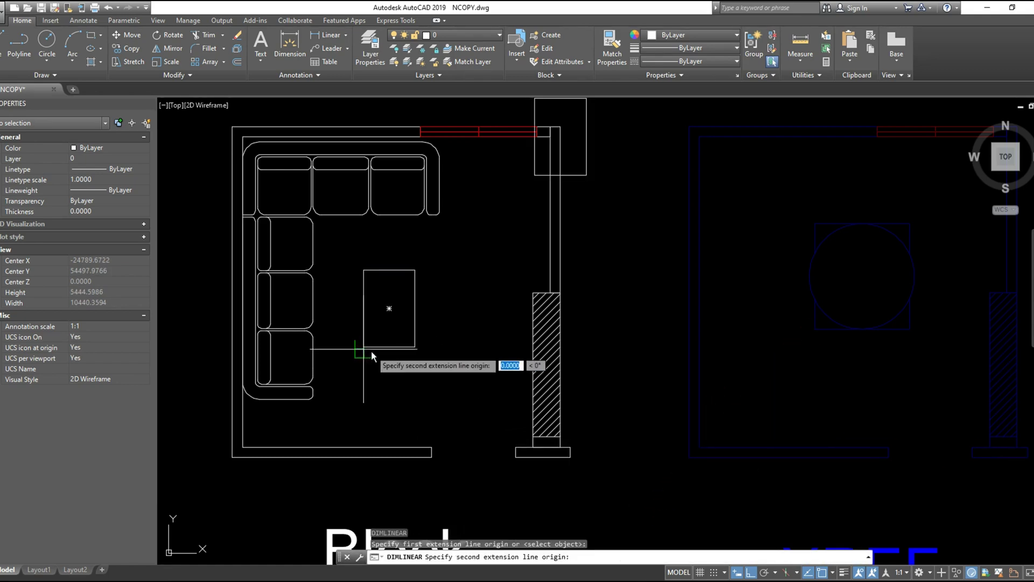
left_click(537, 174)
left_click(448, 392)
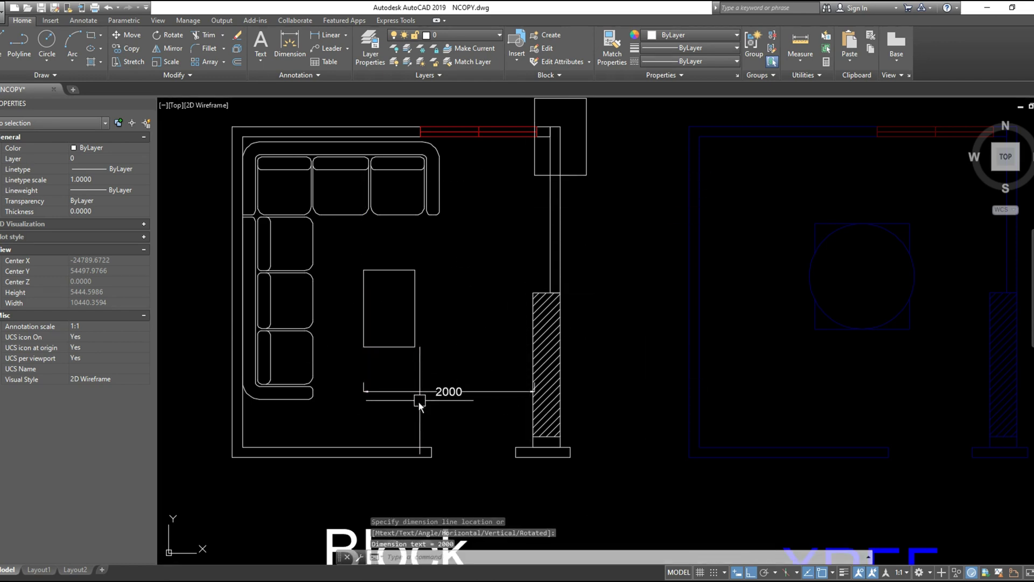
key("Return")
left_click(395, 269)
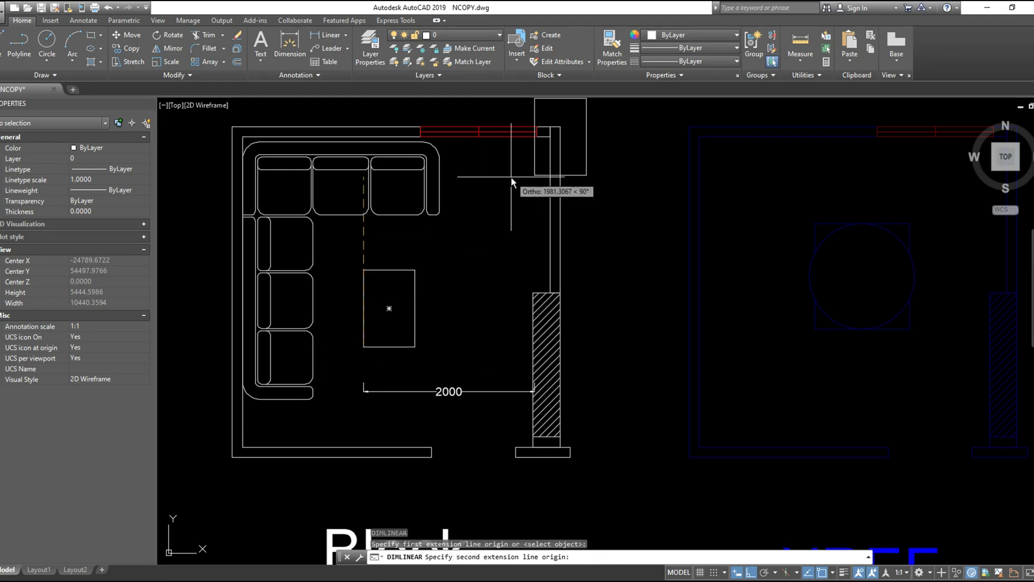
left_click(530, 174)
scroll(479, 208, "down", 4)
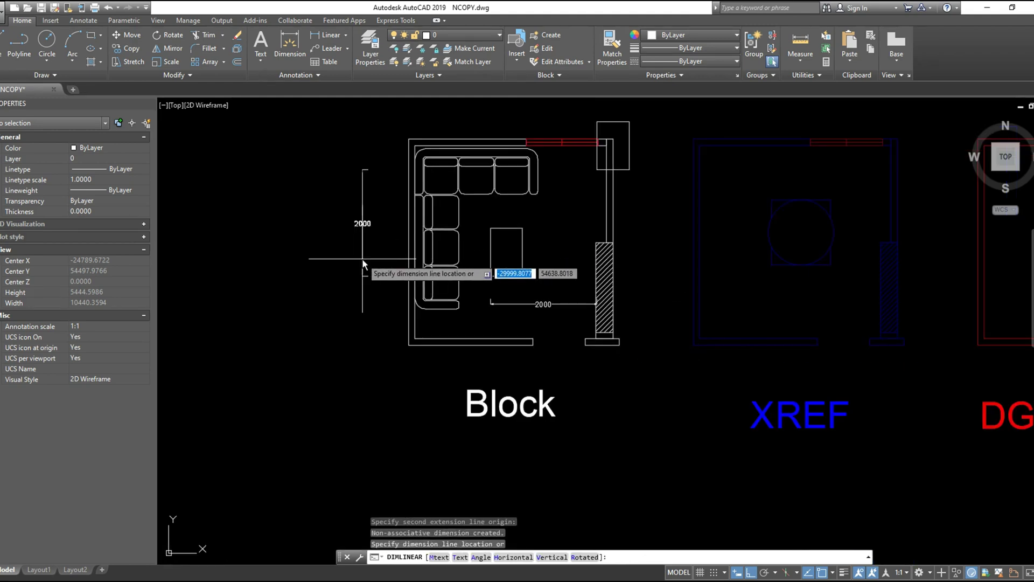
left_click(360, 242)
scroll(372, 237, "up", 4)
middle_click_drag(395, 240, 320, 292)
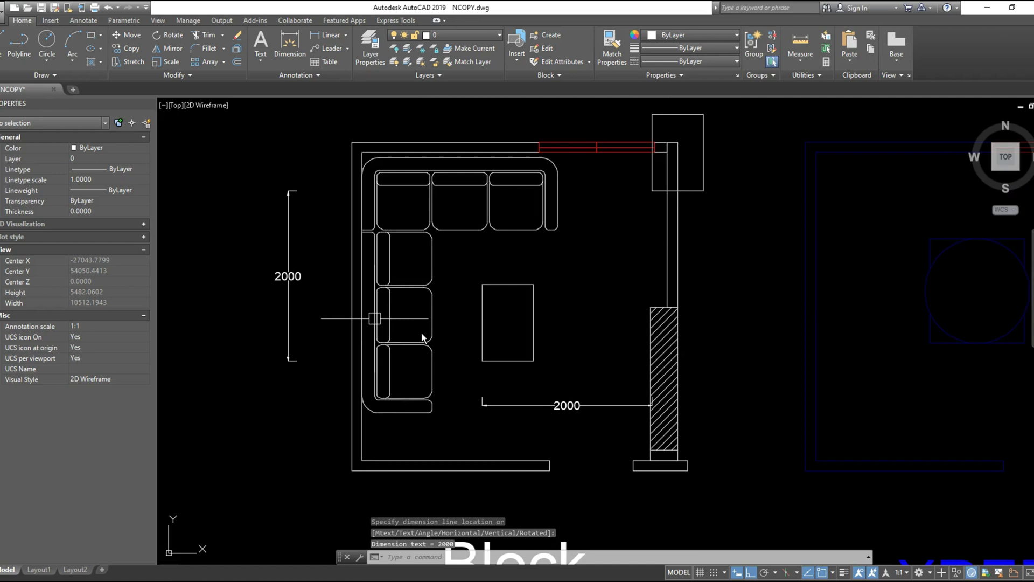
Select both 2000 check dimensions
key("Escape")
left_click(577, 406)
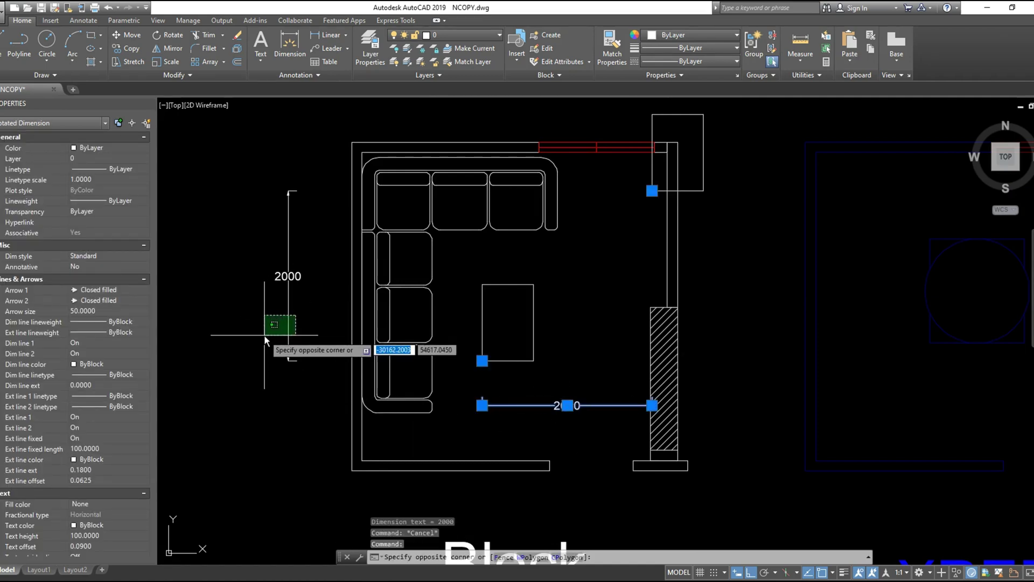
left_click(287, 351)
Erase the check dimensions, then place a Multiple-mode table copy horizontally left of the room
type("e")
key("Return")
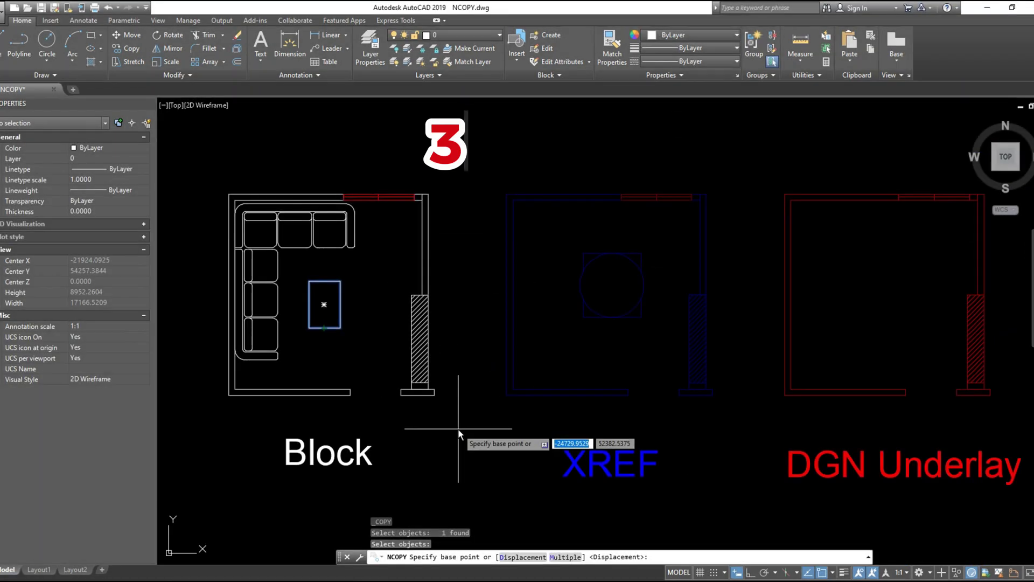
left_click(565, 557)
middle_click_drag(347, 391, 451, 364)
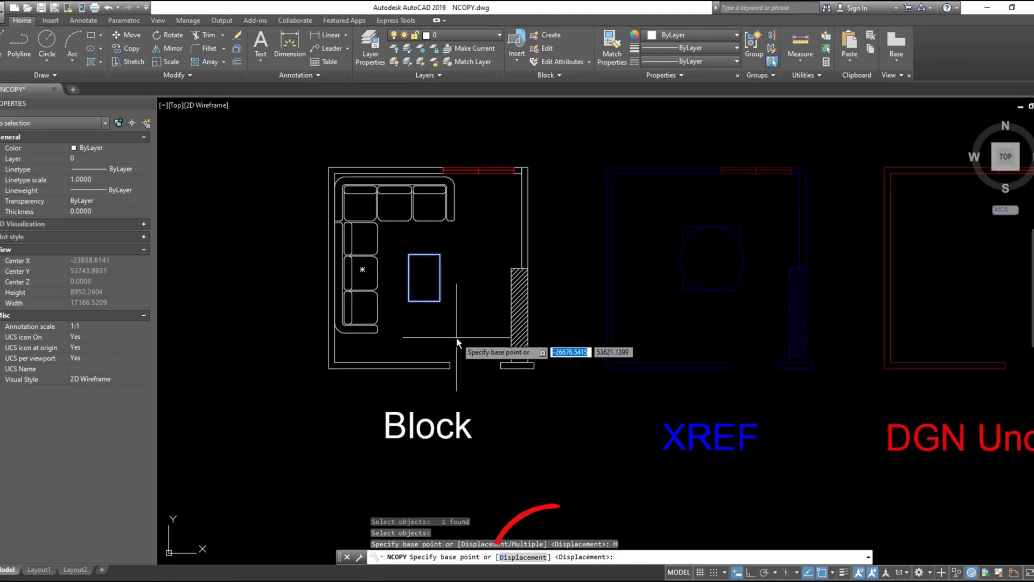
middle_click_drag(442, 338, 506, 353)
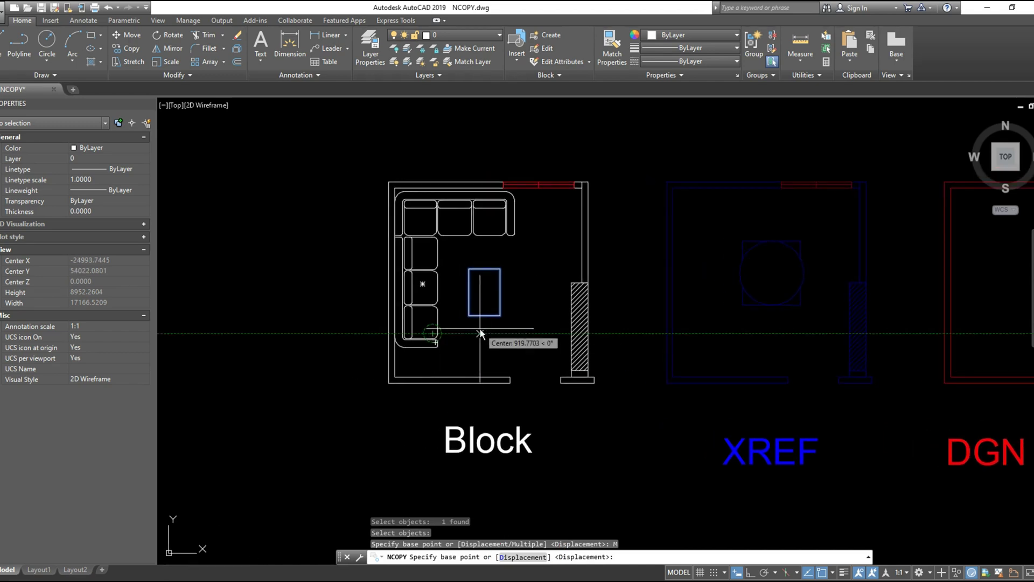
left_click(473, 322)
middle_click_drag(374, 323, 436, 338)
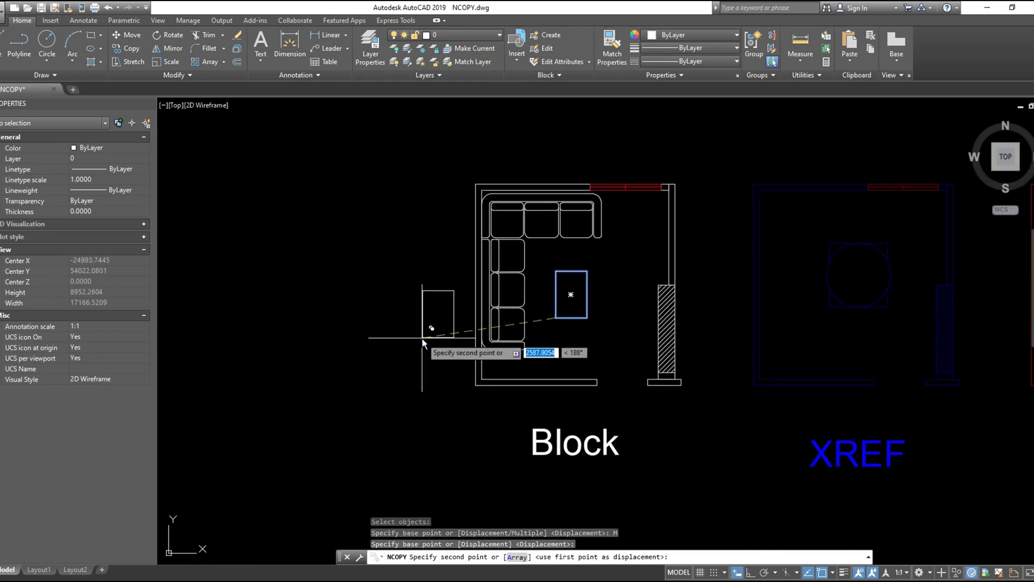
key("F8")
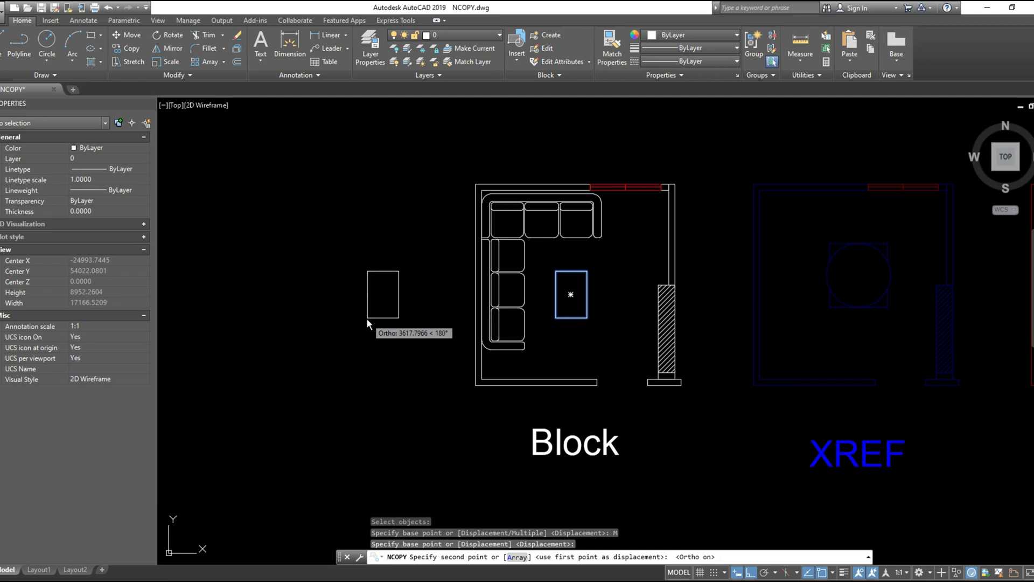
left_click(367, 318)
middle_click_drag(324, 361, 368, 352)
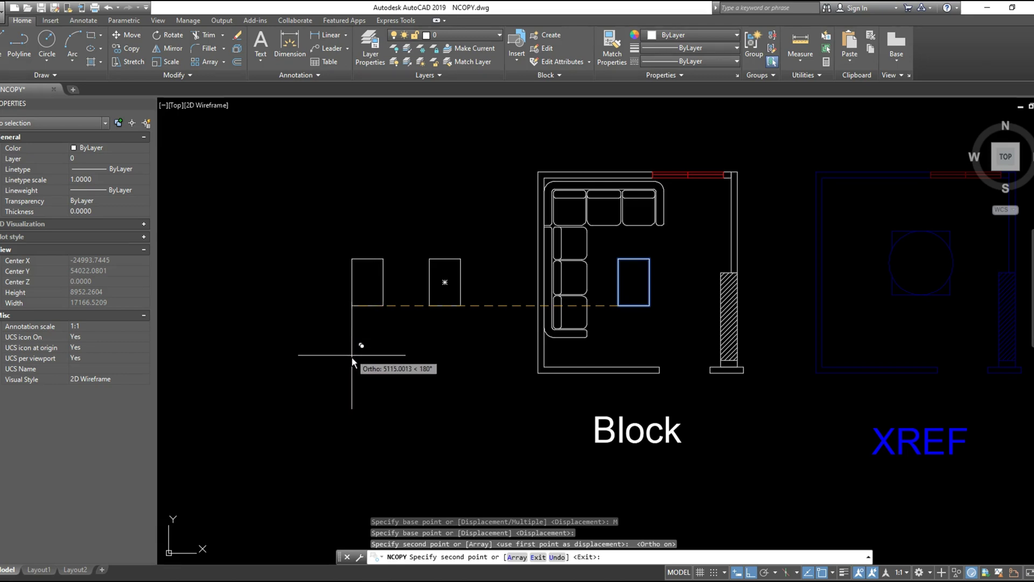
Array the table copy as 5 items in a row left of the room, then exit NCOPY
type("a")
key("Return")
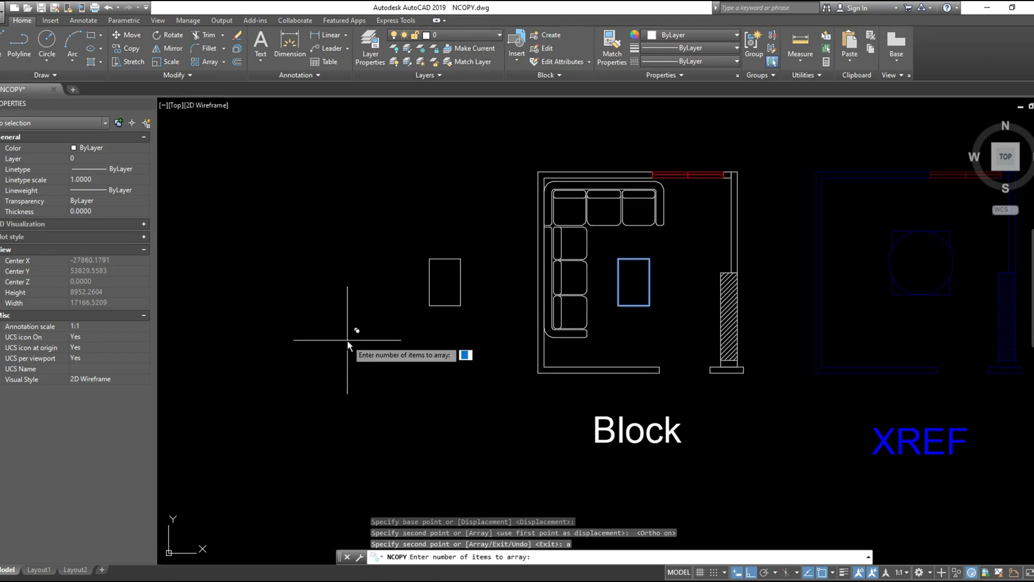
type("5")
key("Return")
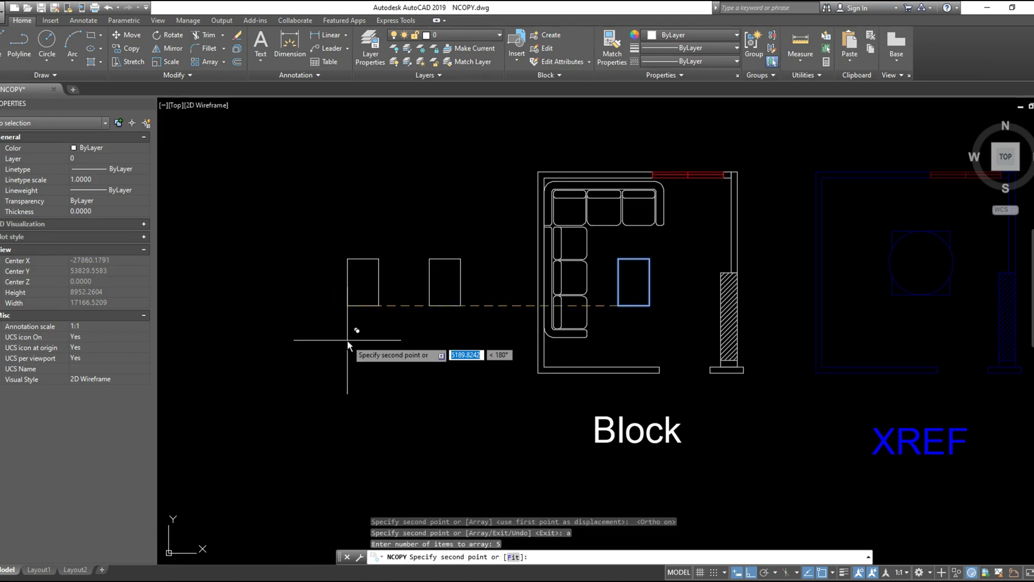
scroll(517, 339, "down", 2)
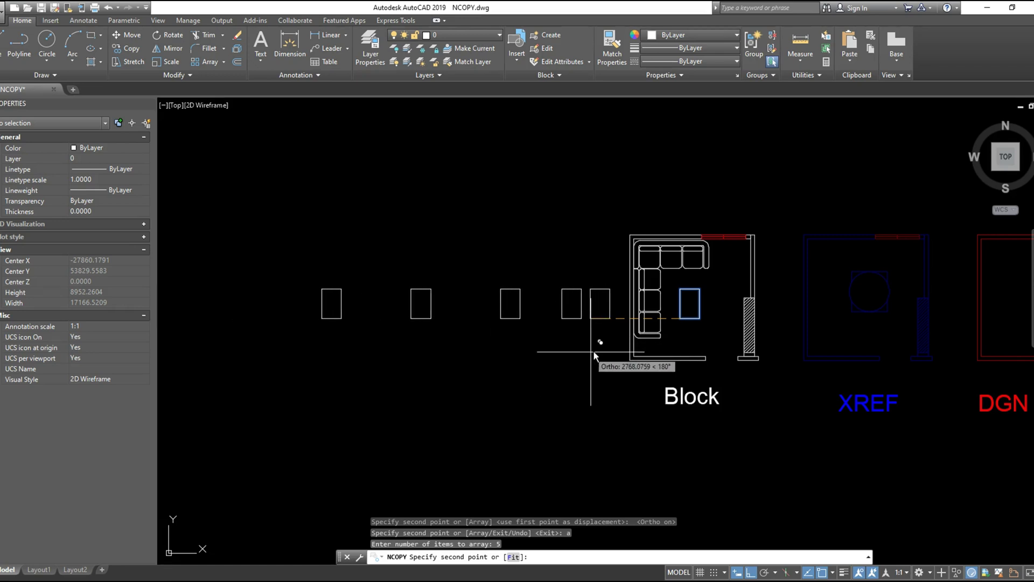
left_click(599, 352)
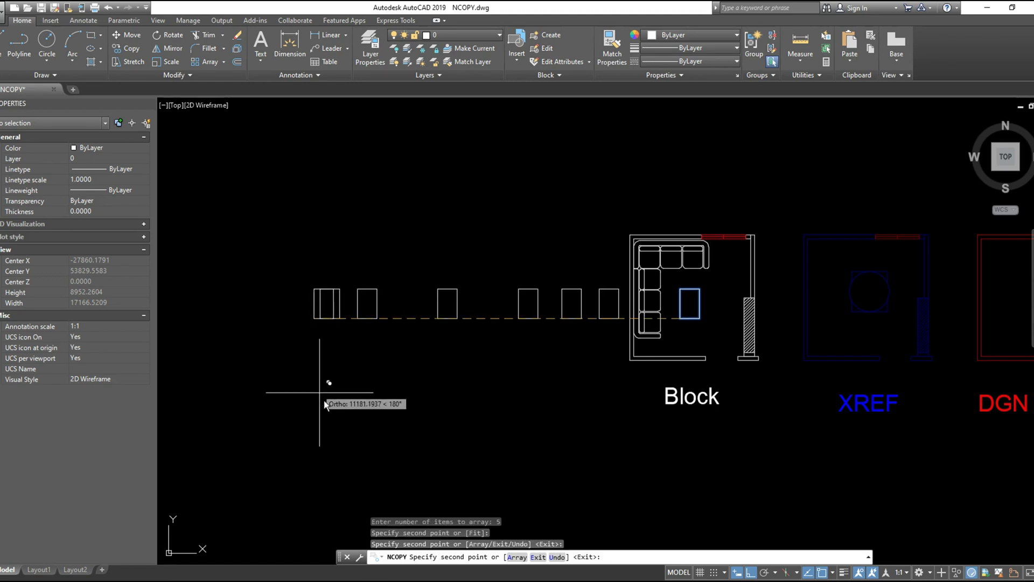
key("Escape")
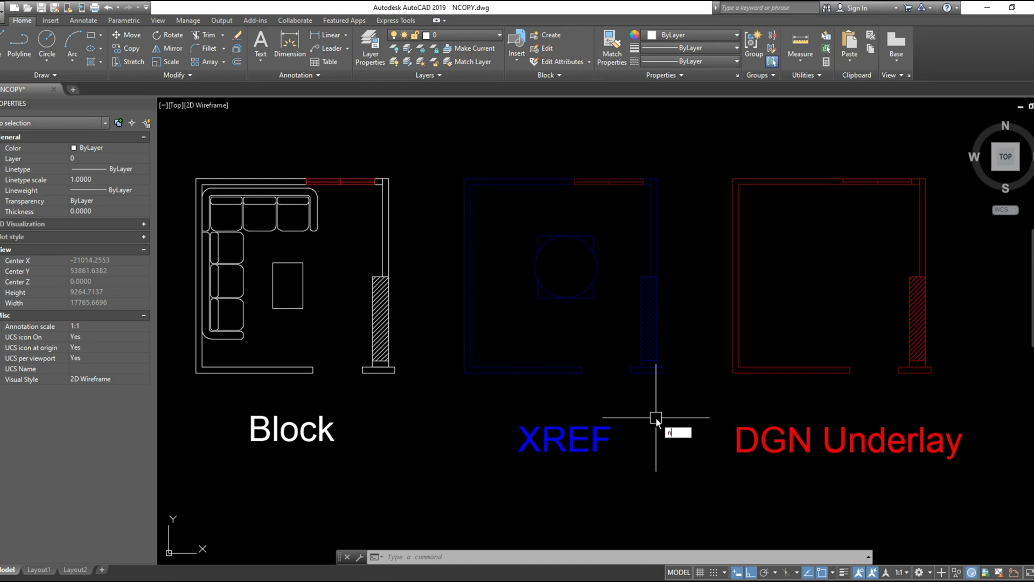
Rerun NCOPY and bring up its Insert/Bind settings option
key("Return")
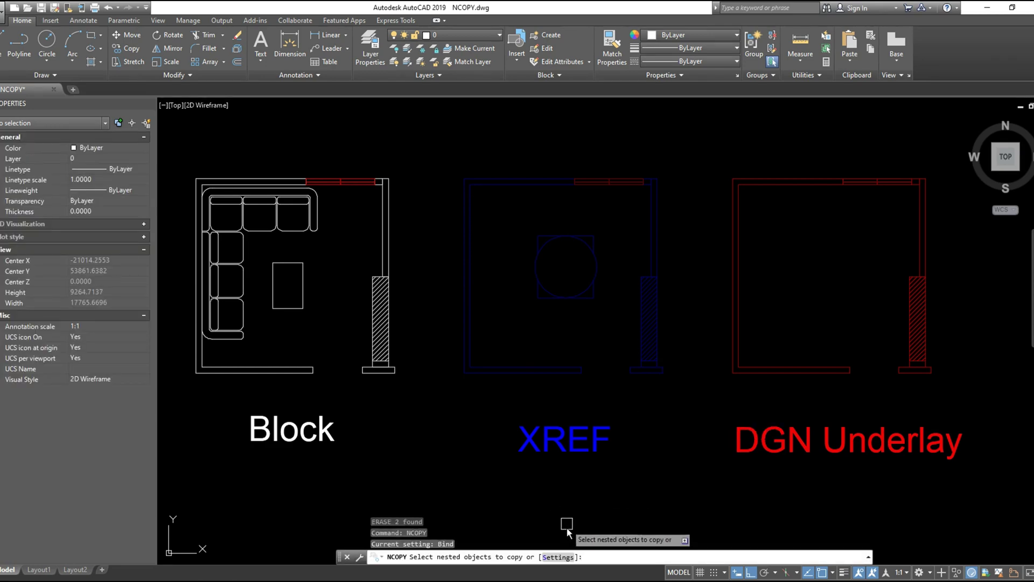
left_click(560, 557)
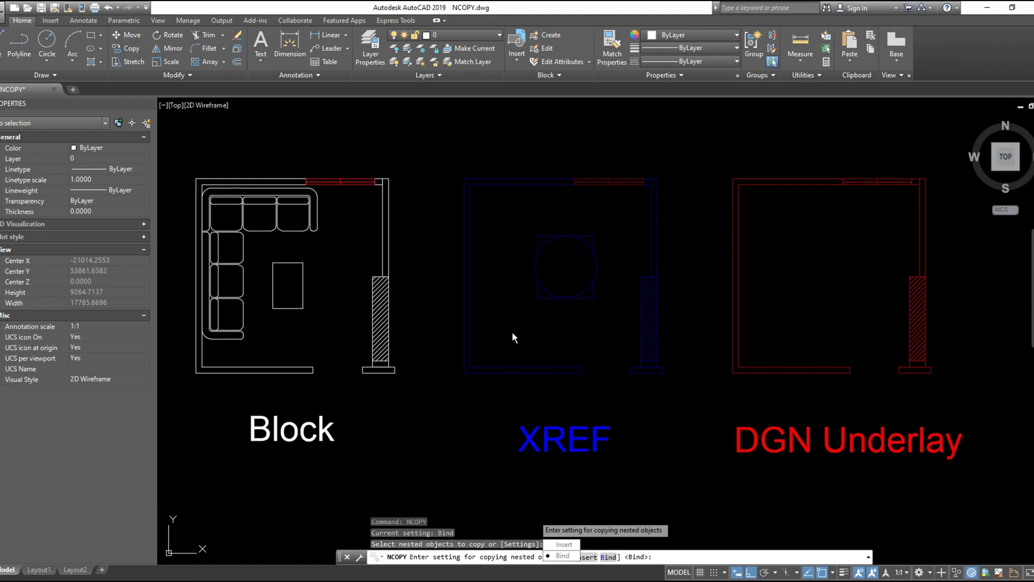
Set nested copying to Insert and copy the XREF's wall above the XREF plan
left_click(563, 544)
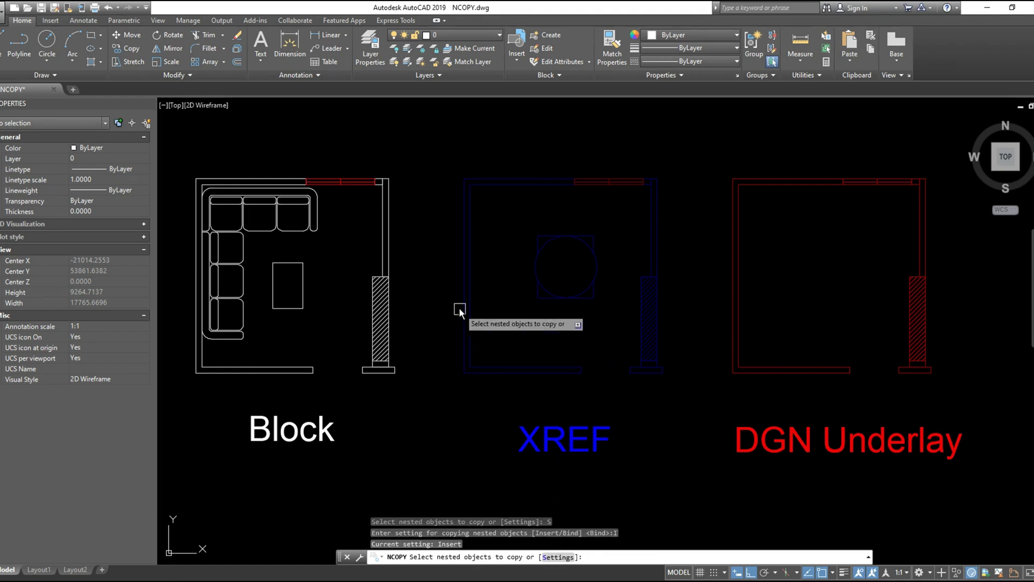
left_click(471, 292)
key("Return")
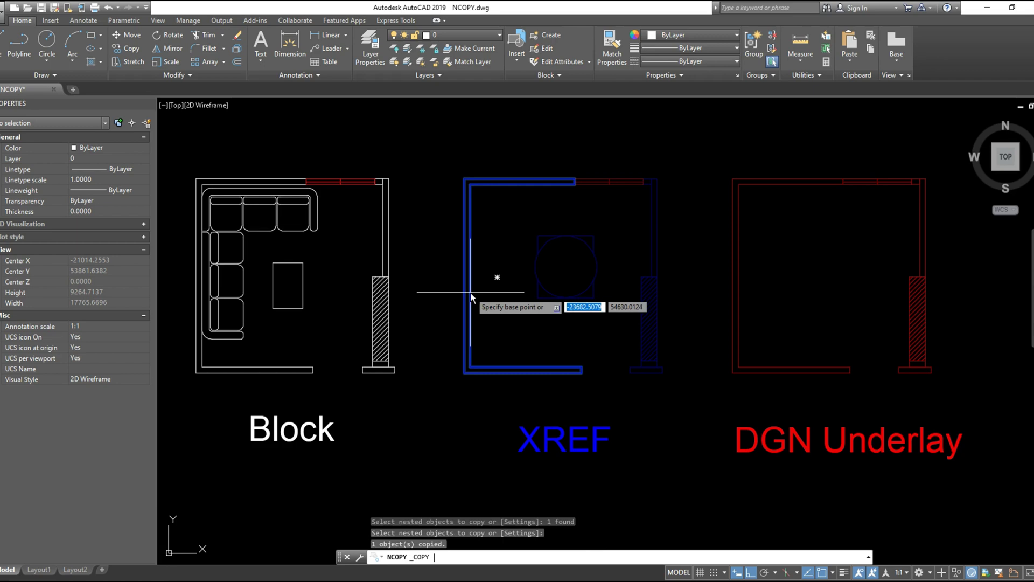
left_click(498, 277)
middle_click_drag(496, 238, 504, 342)
left_click(496, 158)
scroll(496, 158, "down", 4)
scroll(596, 273, "up", 3)
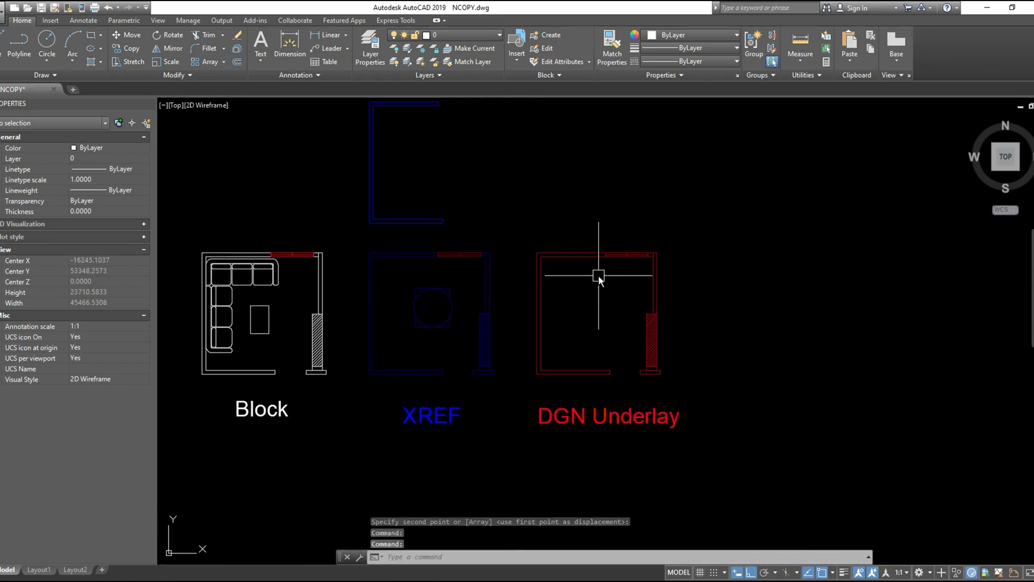
Copy the DGN underlay's left wall above the DGN plan with NCOPY
key("Return")
left_click(539, 292)
key("Return")
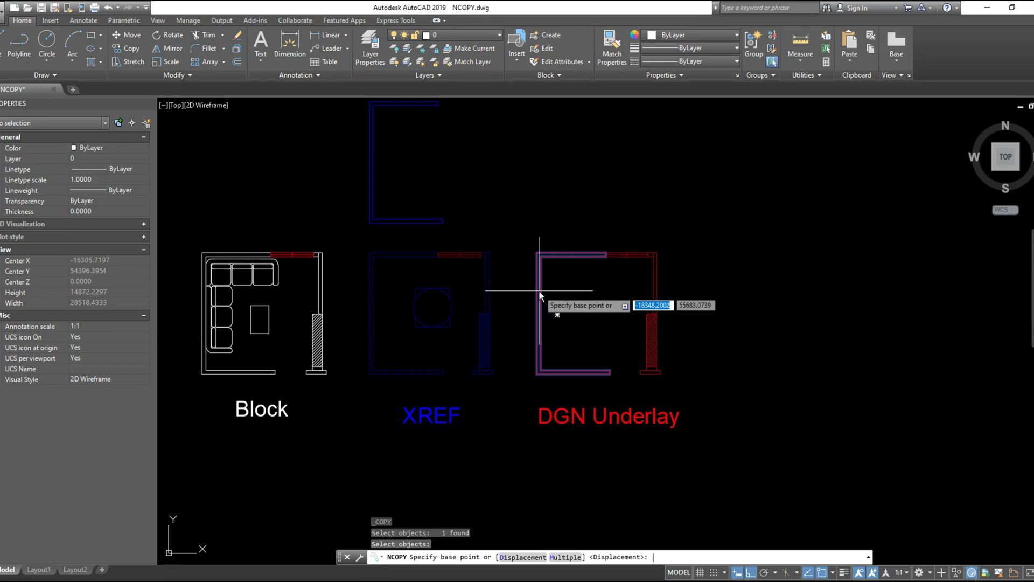
left_click(558, 315)
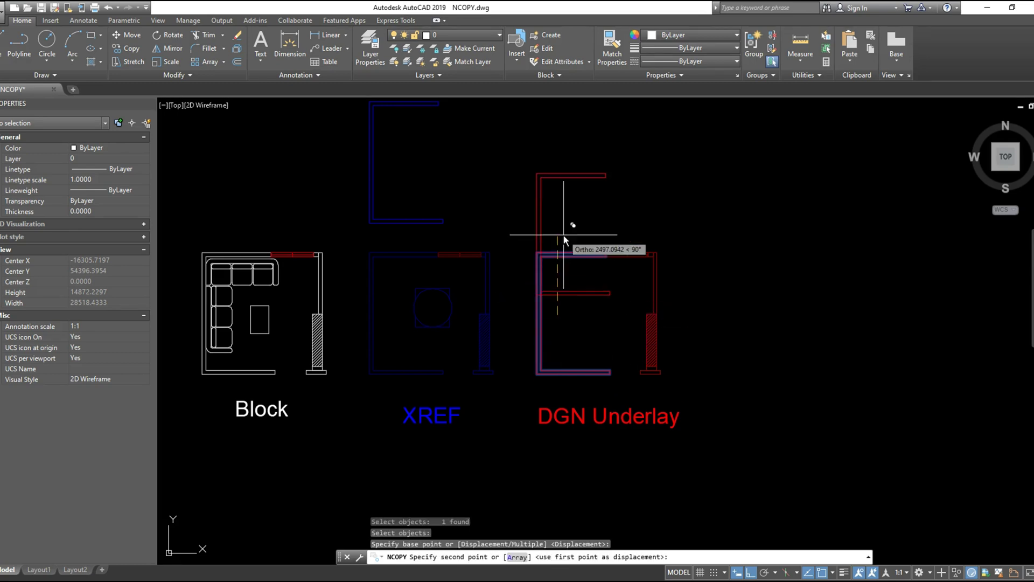
middle_click_drag(531, 159, 522, 237)
left_click(526, 232)
key("Escape")
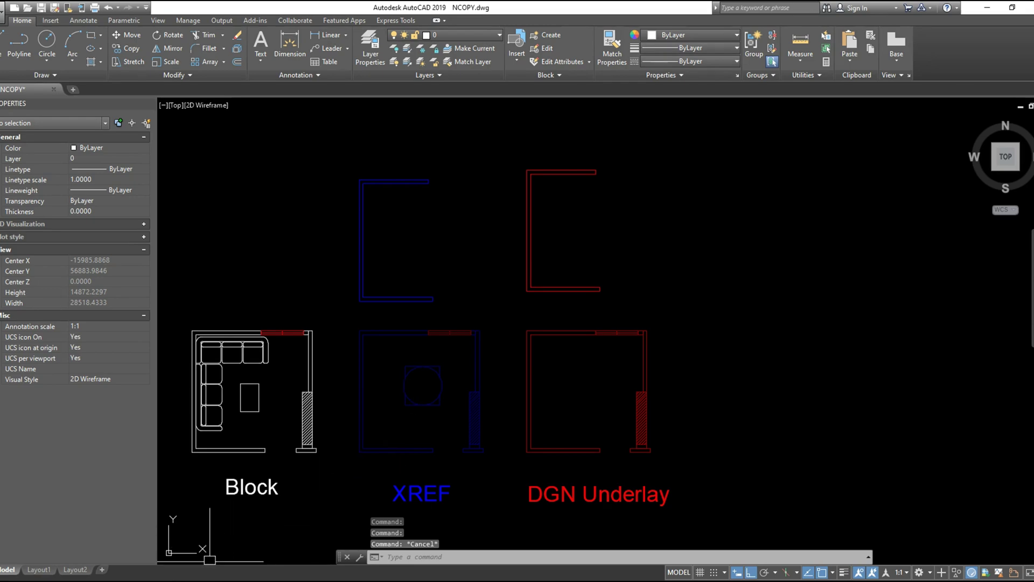
scroll(166, 498, "up", 2)
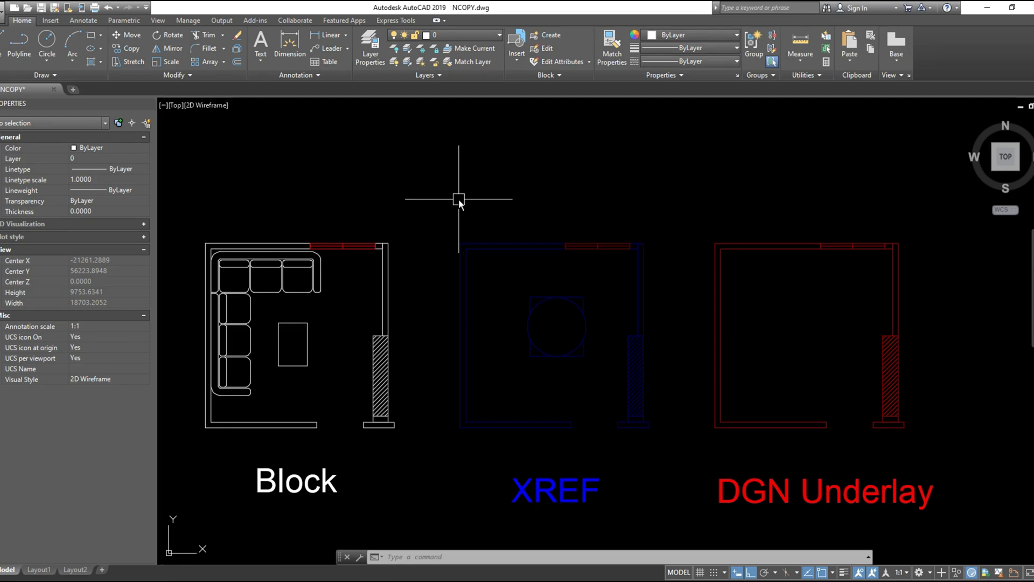
type("NBLOC")
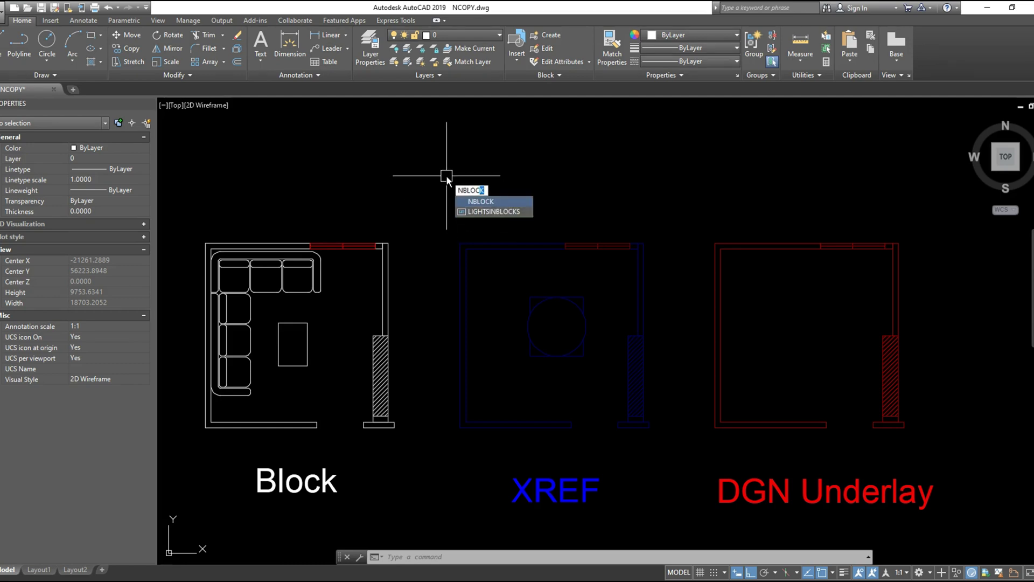
type("K")
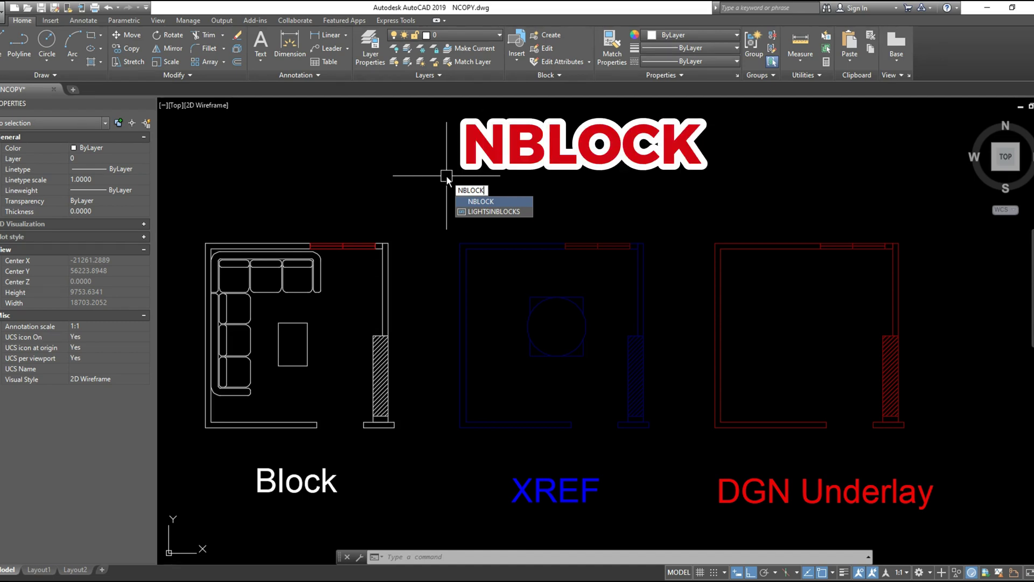
key("Return")
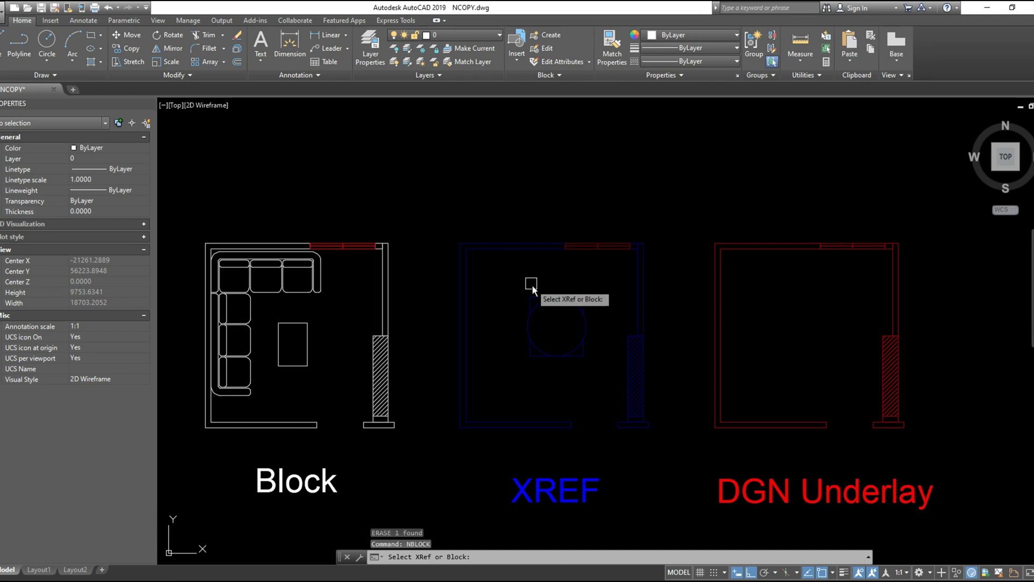
left_click(548, 298)
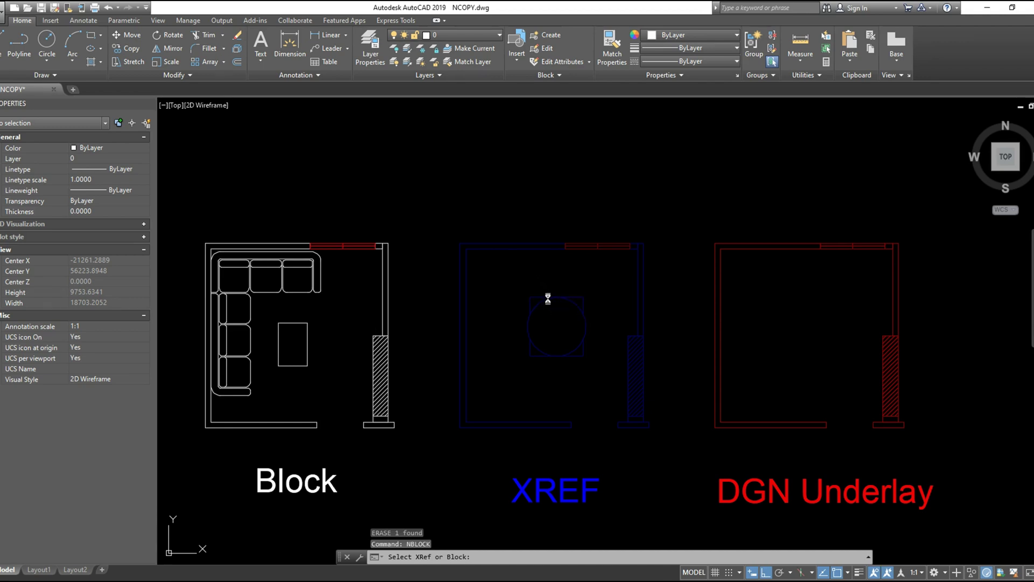
left_click(546, 162)
left_click(608, 171)
left_click(566, 208)
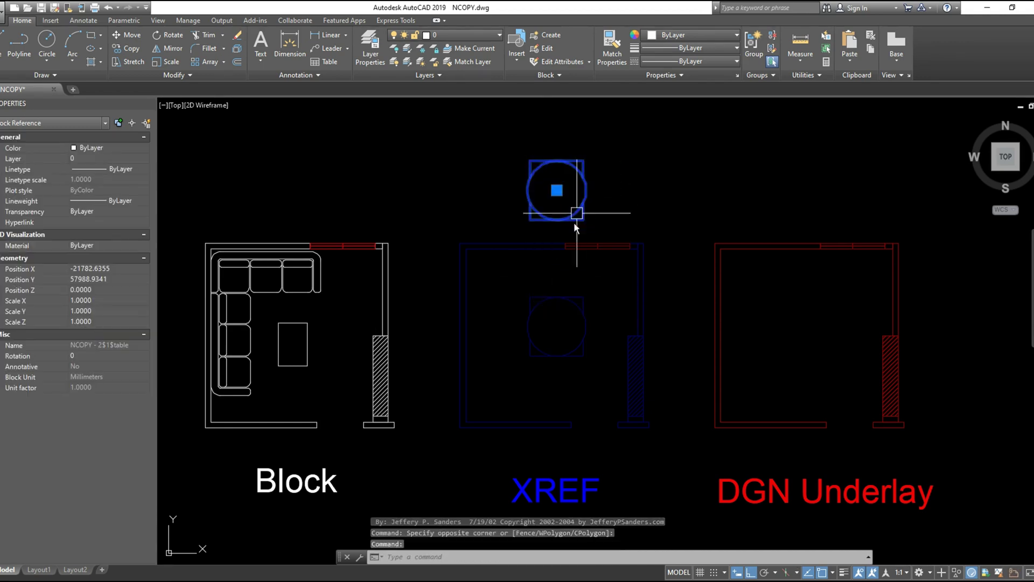
left_click(557, 190)
left_click(467, 194)
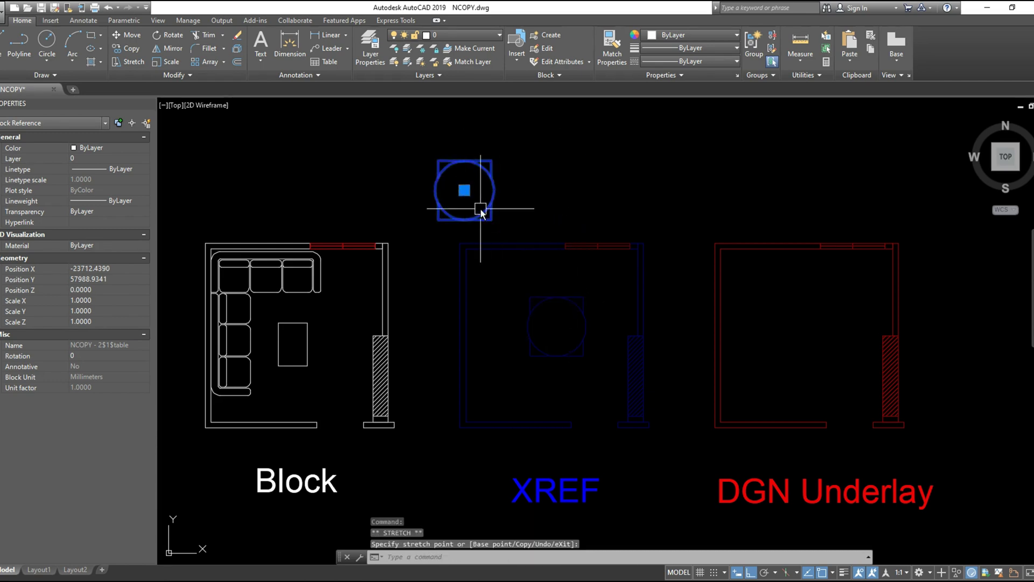
key("Delete")
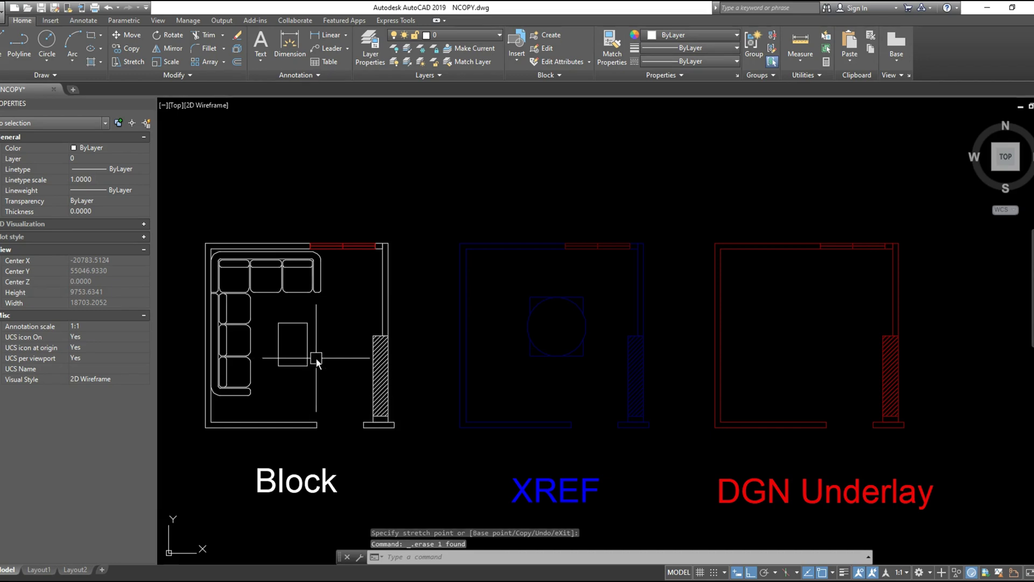
type("nblock")
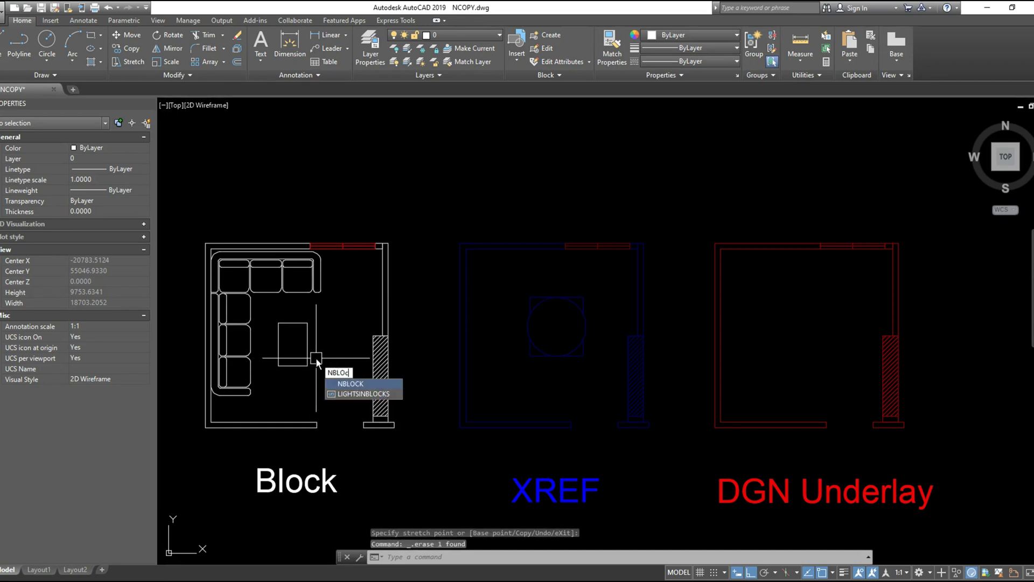
key("Return")
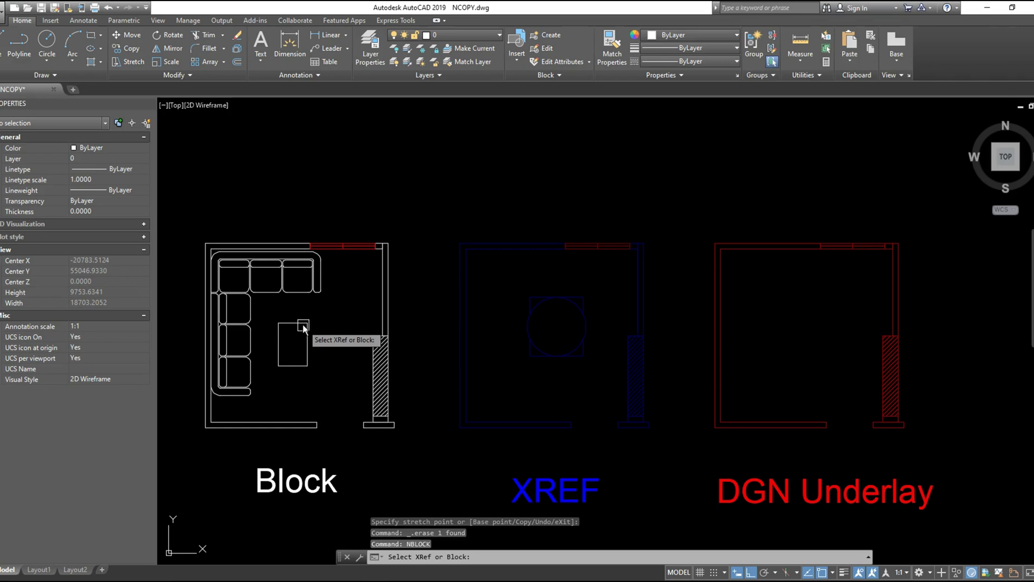
left_click(303, 324)
scroll(308, 205, "down", 2)
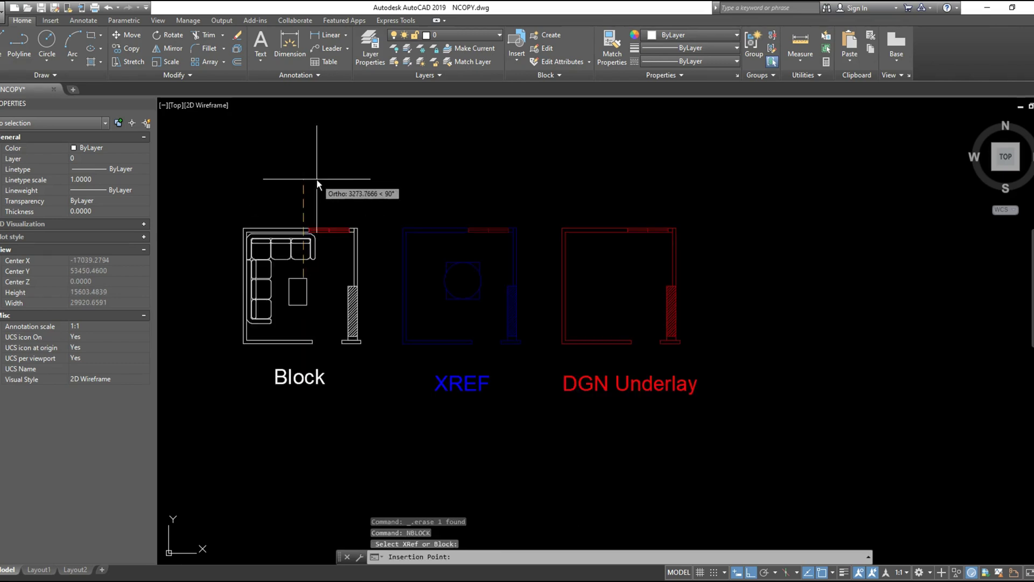
left_click(302, 172)
left_click(359, 156)
left_click(288, 195)
scroll(263, 107, "up", 2)
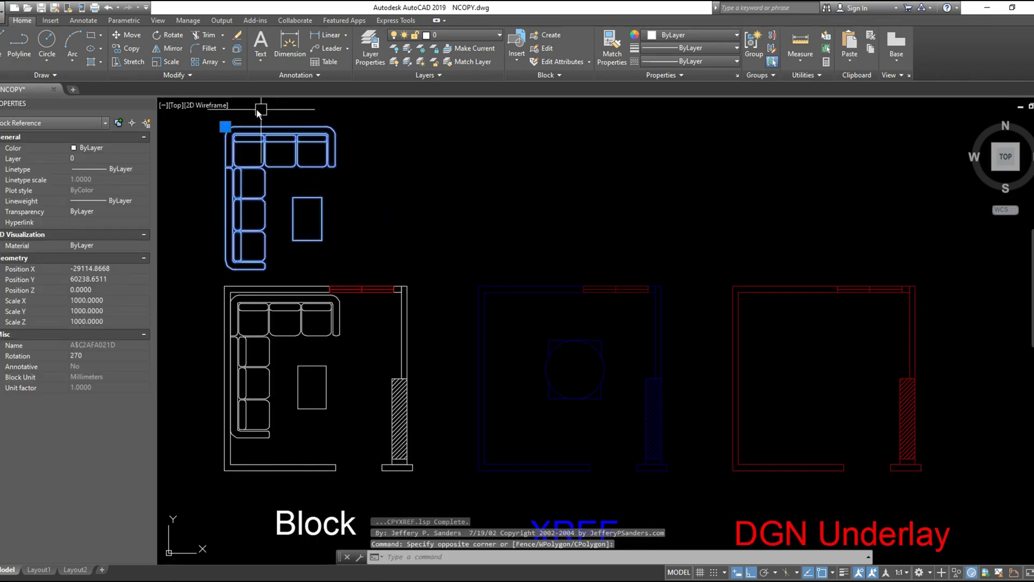
Erase the copied sofa block, then NCOPY the table rectangle to above the Block plan
type("e")
key("Return")
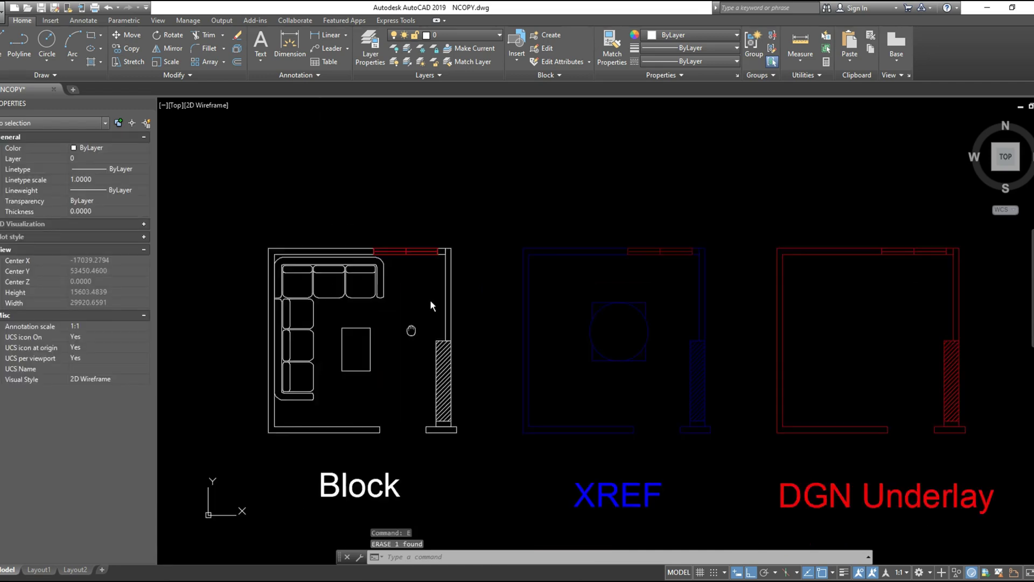
type("ncopy")
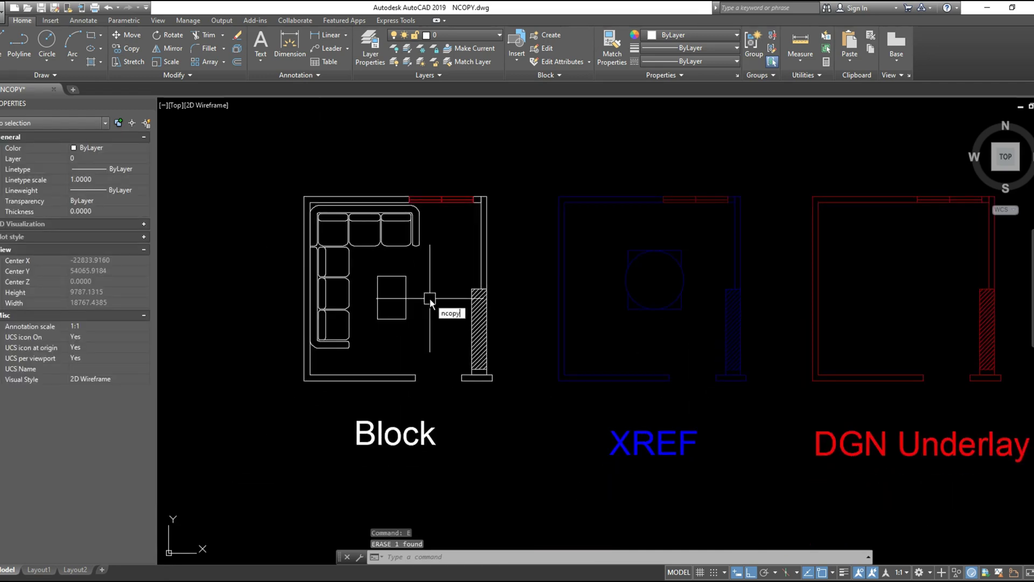
key("Return")
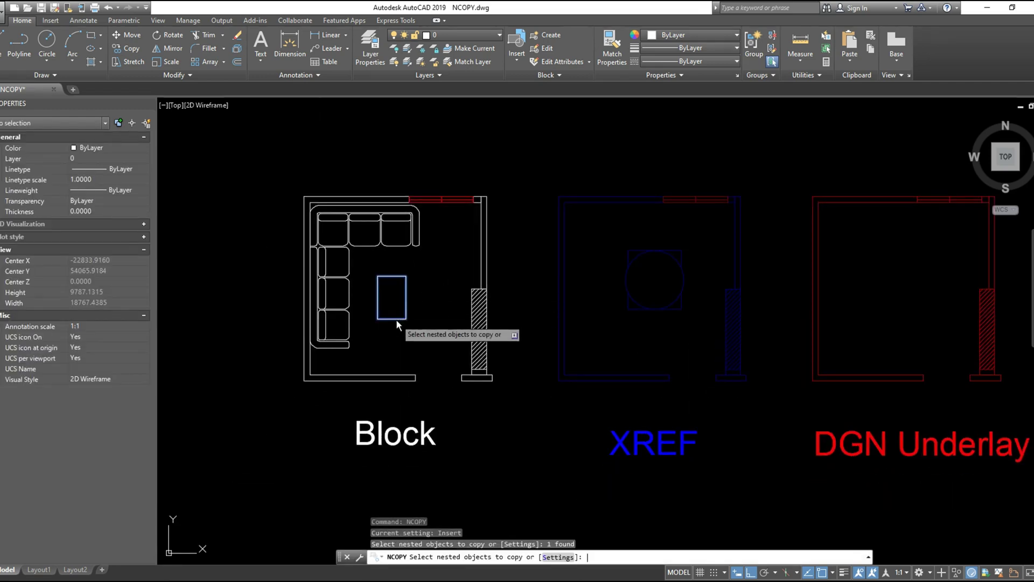
left_click(396, 318)
key("Return")
left_click(396, 318)
scroll(396, 318, "down", 3)
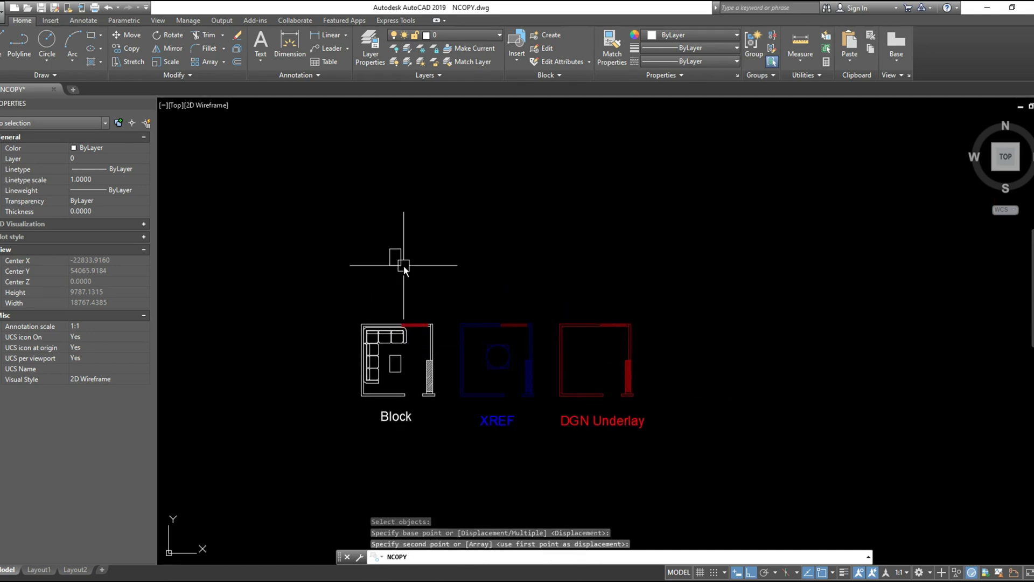
left_click(386, 259)
key("Escape")
Select the copied table rectangle
scroll(370, 314, "up", 2)
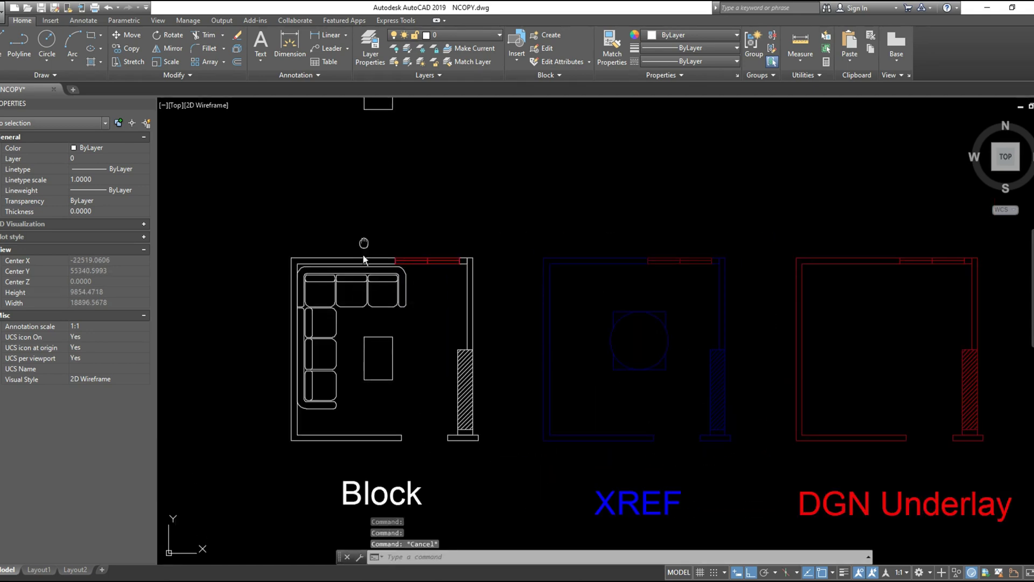
scroll(363, 242, "down", 2)
left_click(363, 282)
left_click(331, 173)
key("Escape")
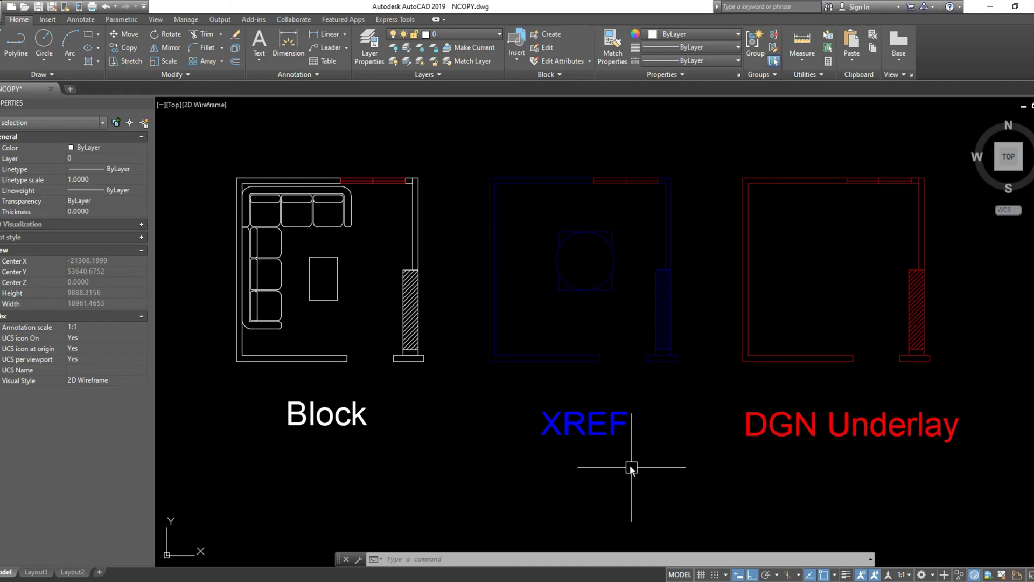
mouse_move(627, 425)
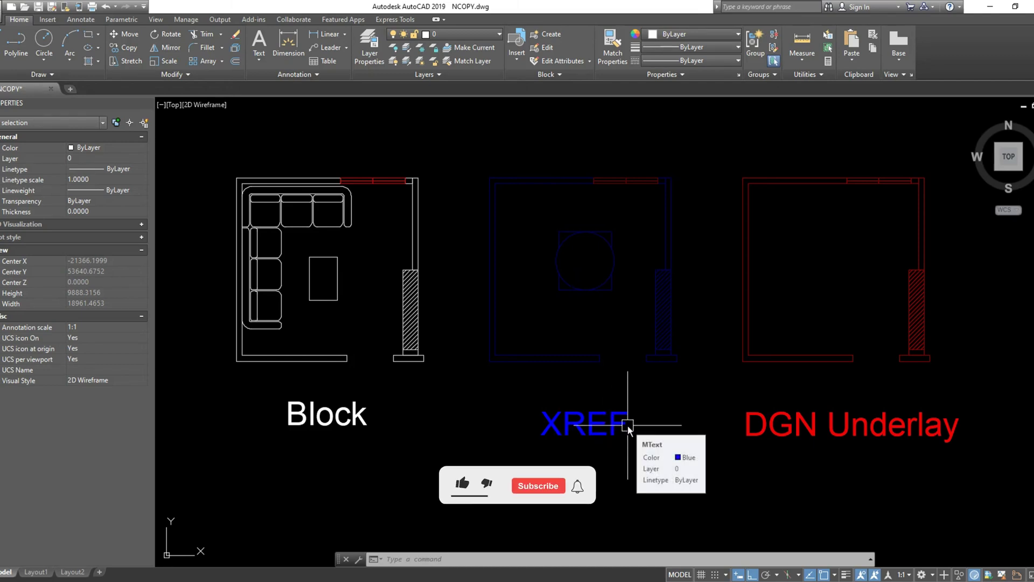